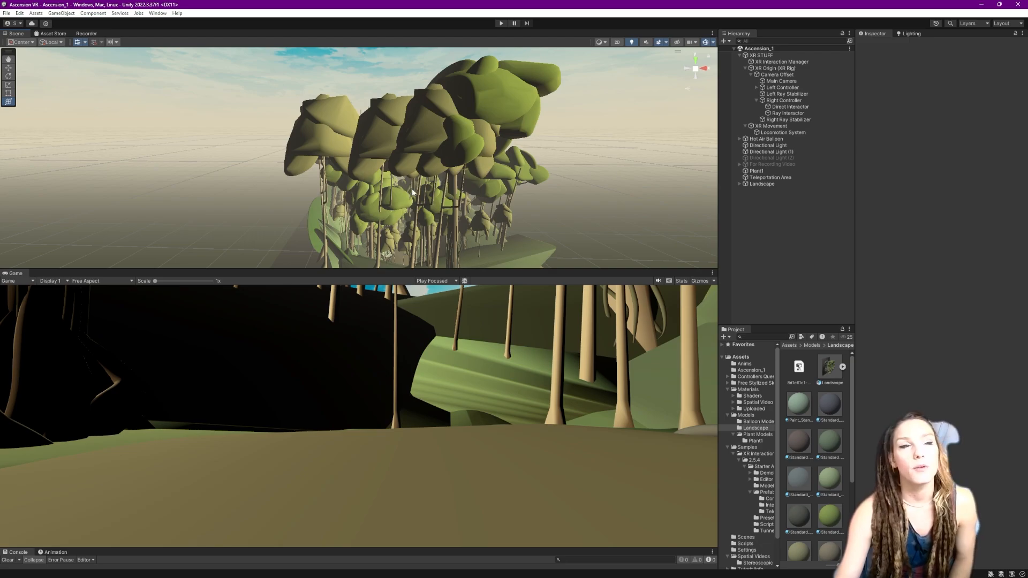
pyautogui.scroll(5, 418, 197)
pyautogui.scroll(-4, 426, 202)
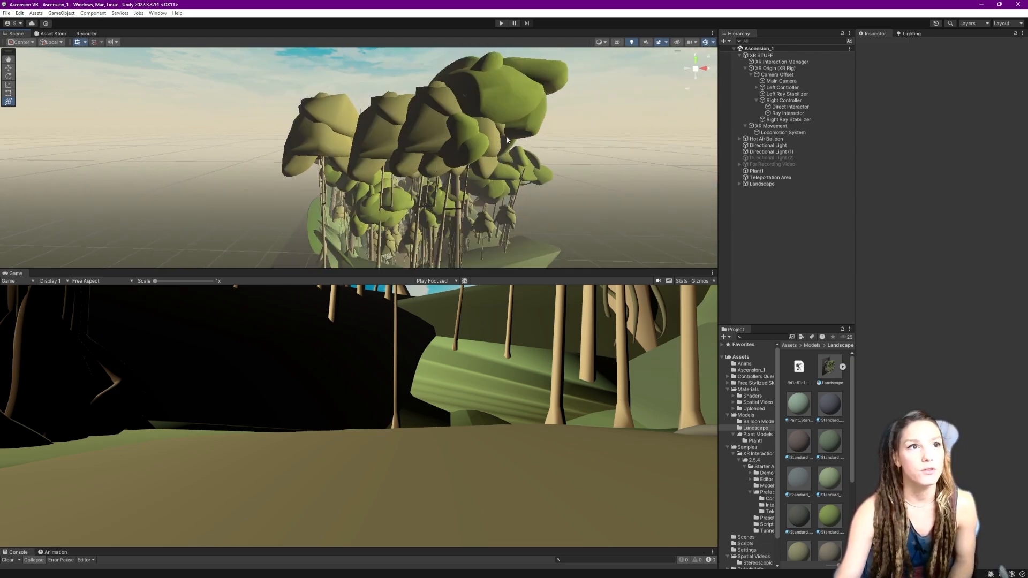
pyautogui.moveTo(556, 184); pyautogui.dragTo(584, 179, button='right')
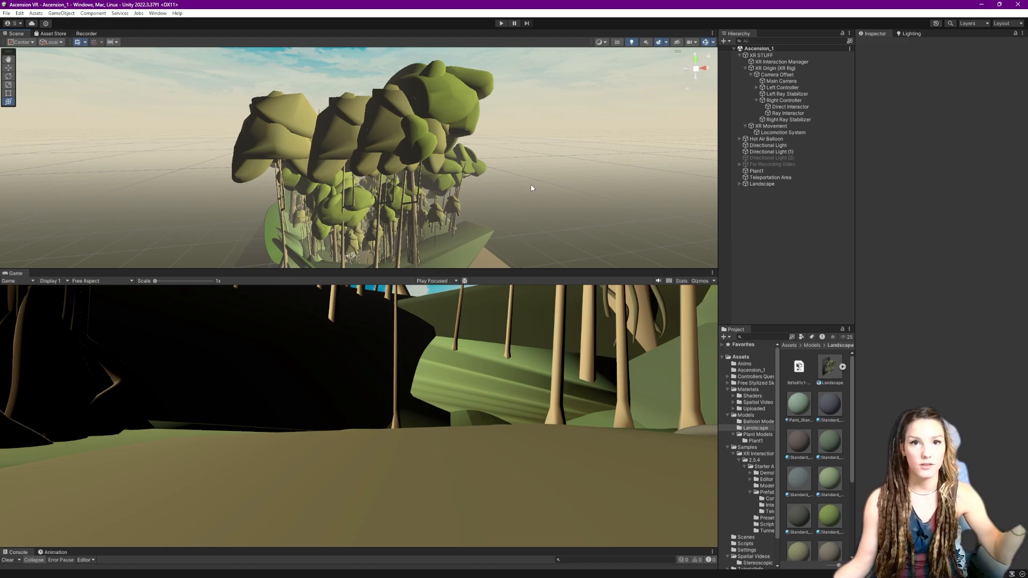
pyautogui.scroll(2, 423, 199)
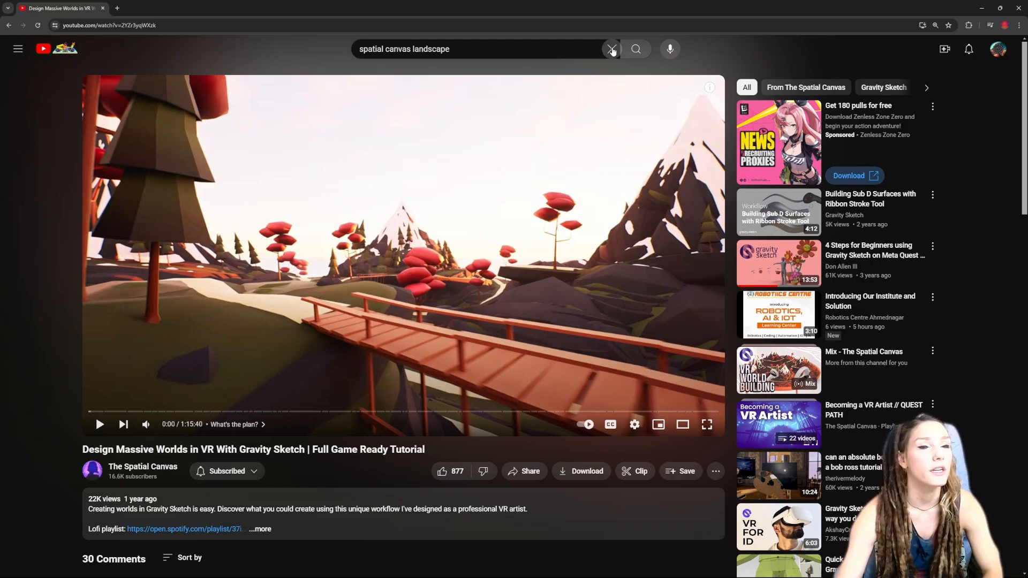
pyautogui.click(612, 49)
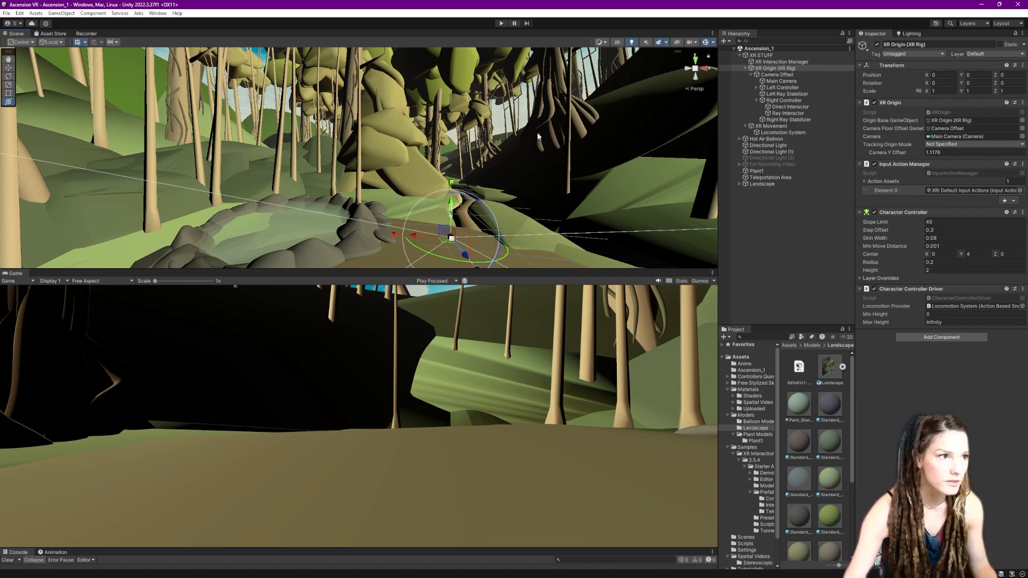
# Step: Select the brown ground mesh beside the pond and look over its surroundings in the scene
pyautogui.scroll(-3, 535, 163)
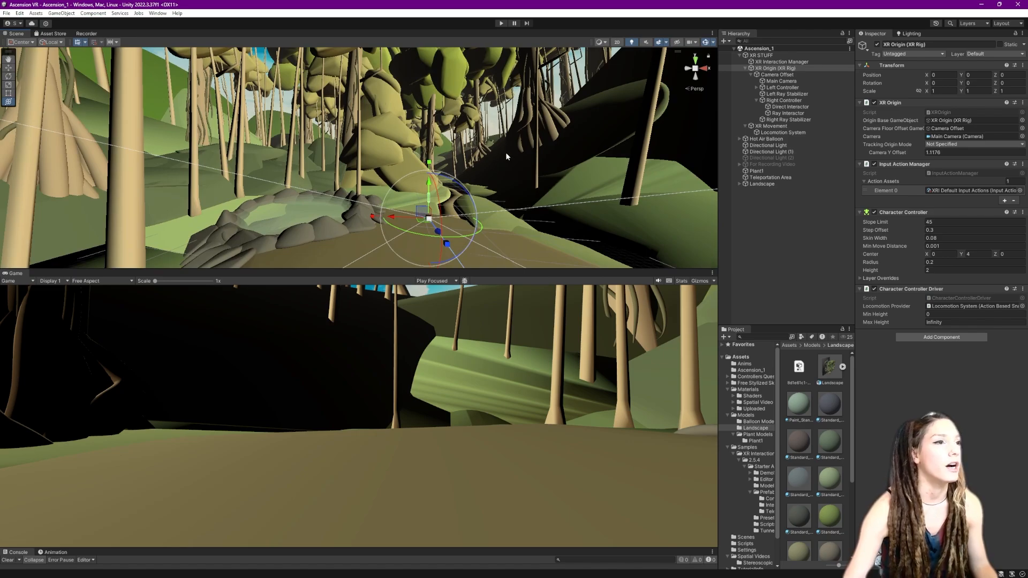
pyautogui.scroll(-4, 503, 149)
pyautogui.scroll(4, 503, 148)
pyautogui.scroll(2, 502, 148)
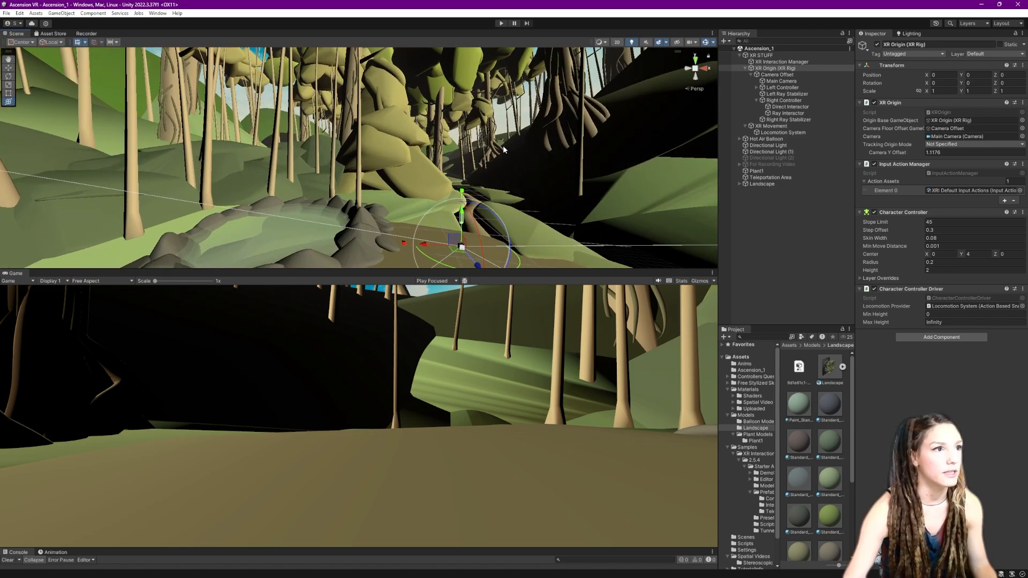
pyautogui.moveTo(502, 149); pyautogui.dragTo(534, 204, button='right')
pyautogui.click(449, 219)
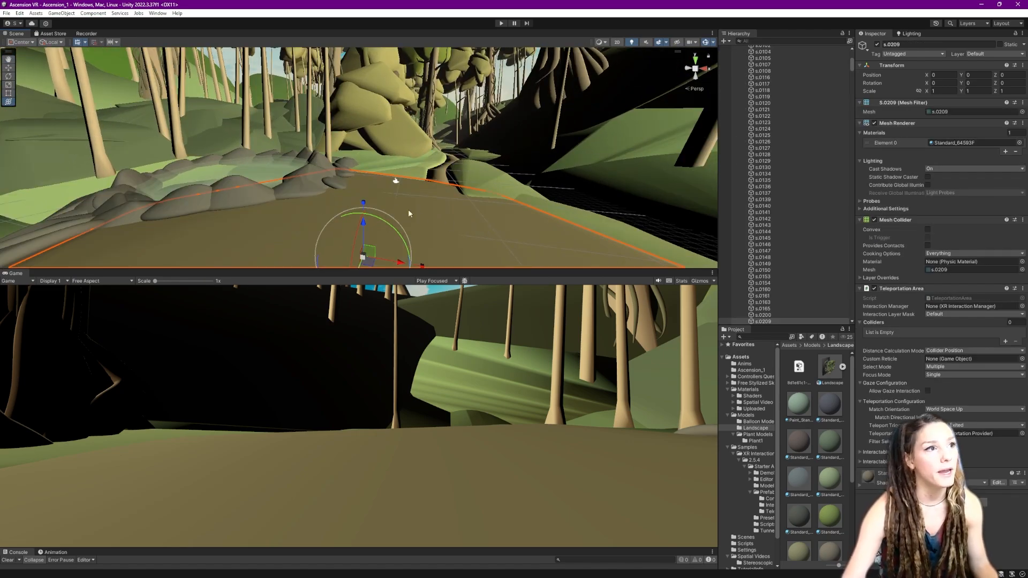
pyautogui.scroll(3, 449, 177)
pyautogui.moveTo(449, 177); pyautogui.dragTo(502, 156, button='right')
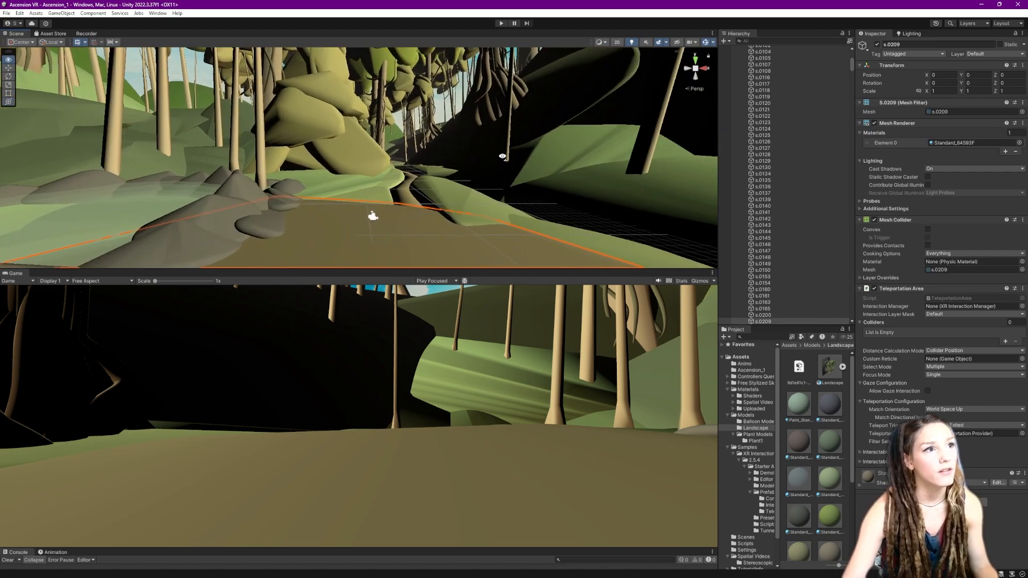
pyautogui.scroll(3, 440, 183)
pyautogui.click(427, 216)
pyautogui.scroll(-3, 421, 214)
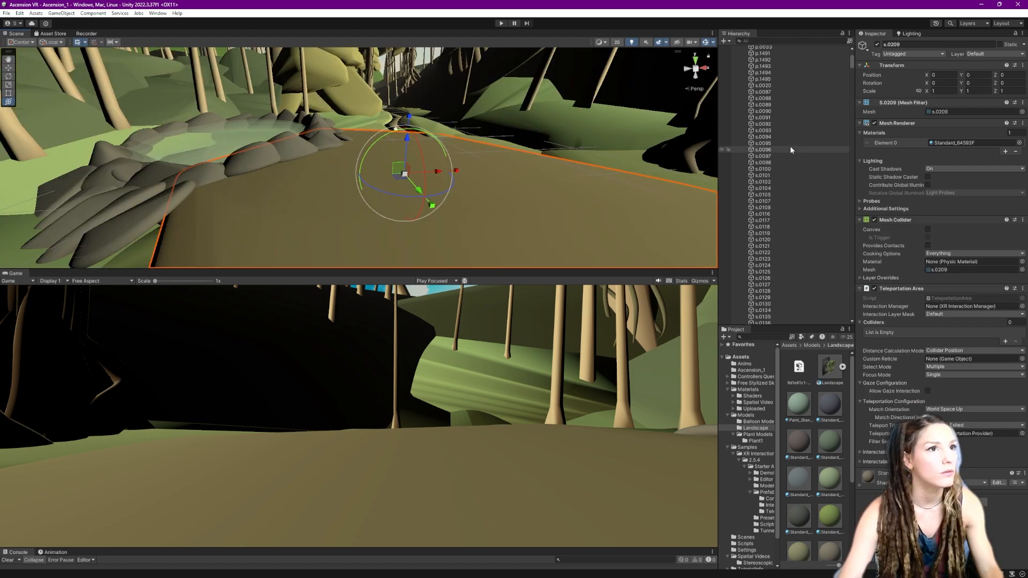
# Step: Collapse the Landscape object and review the XR Origin, XR Interaction Manager, both controllers, the left-hand interactors and ray stabilizer, and XR Movement
pyautogui.scroll(10, 789, 147)
pyautogui.click(739, 183)
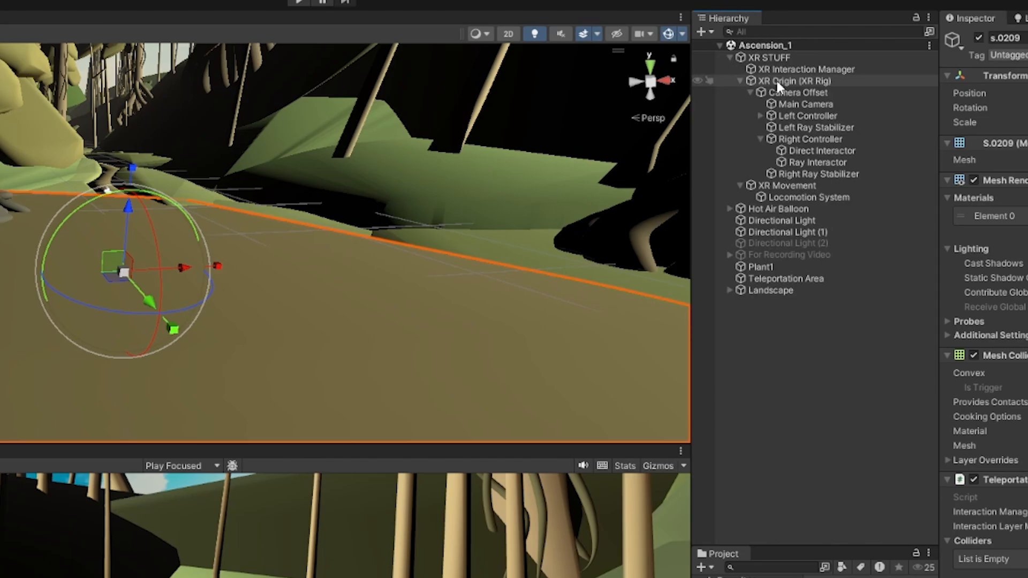
pyautogui.click(750, 68)
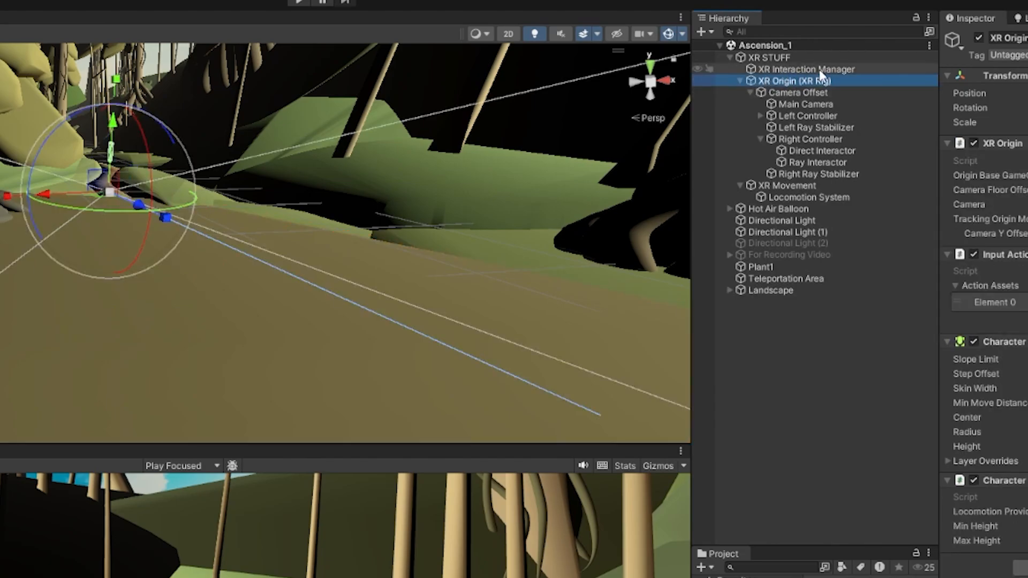
pyautogui.click(794, 70)
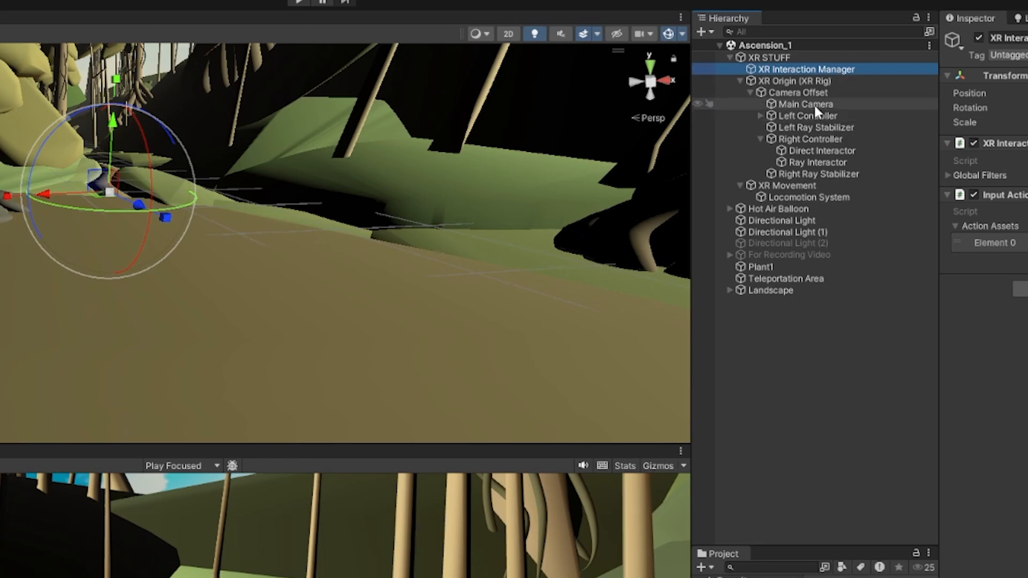
pyautogui.click(779, 115)
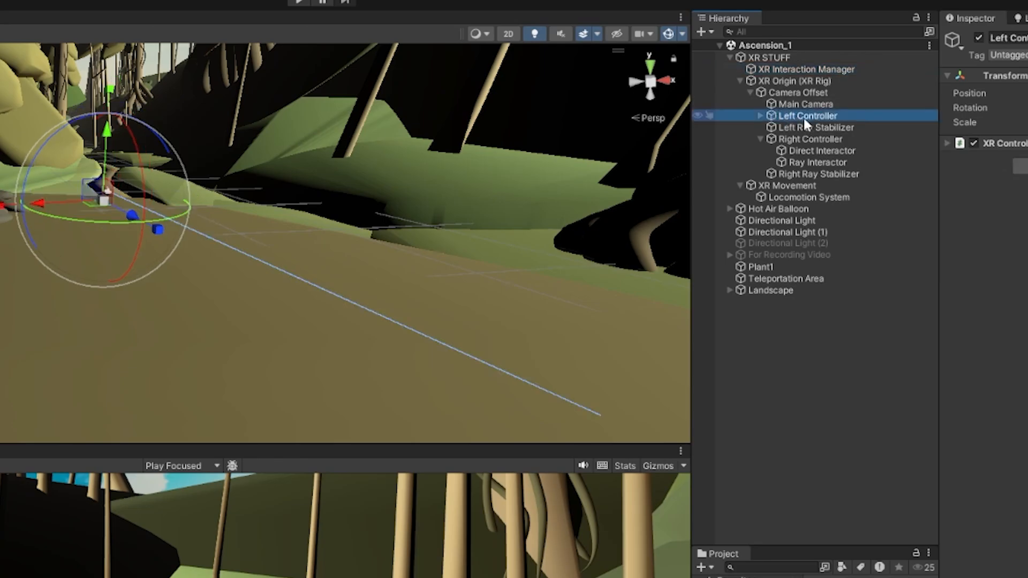
pyautogui.click(760, 116)
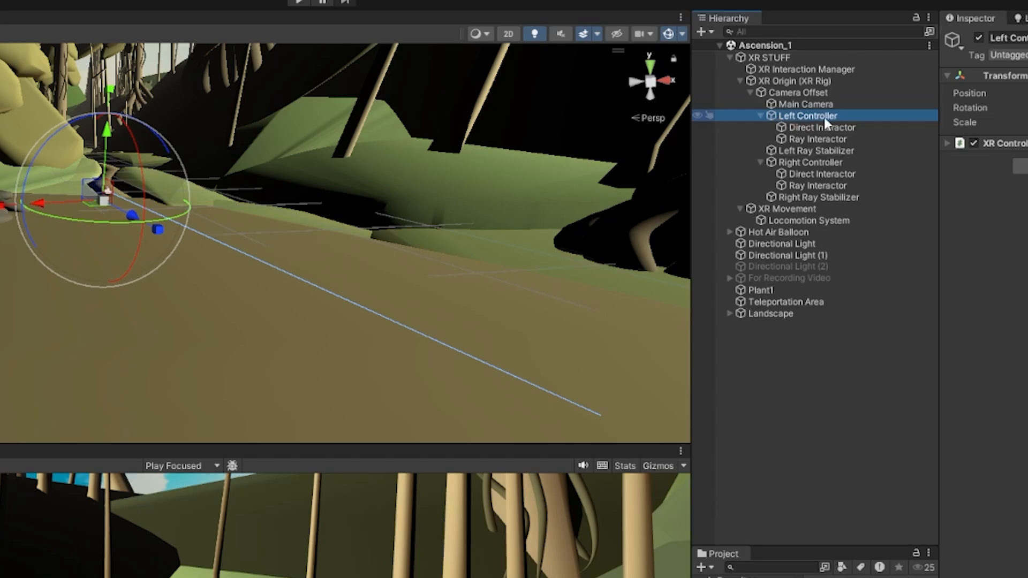
pyautogui.click(803, 138)
pyautogui.click(797, 128)
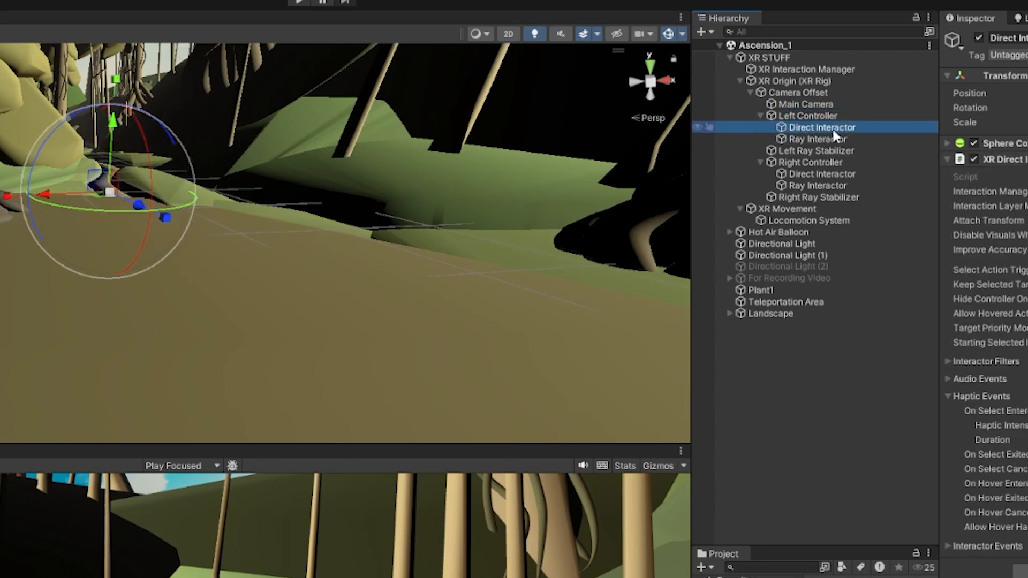
pyautogui.click(827, 139)
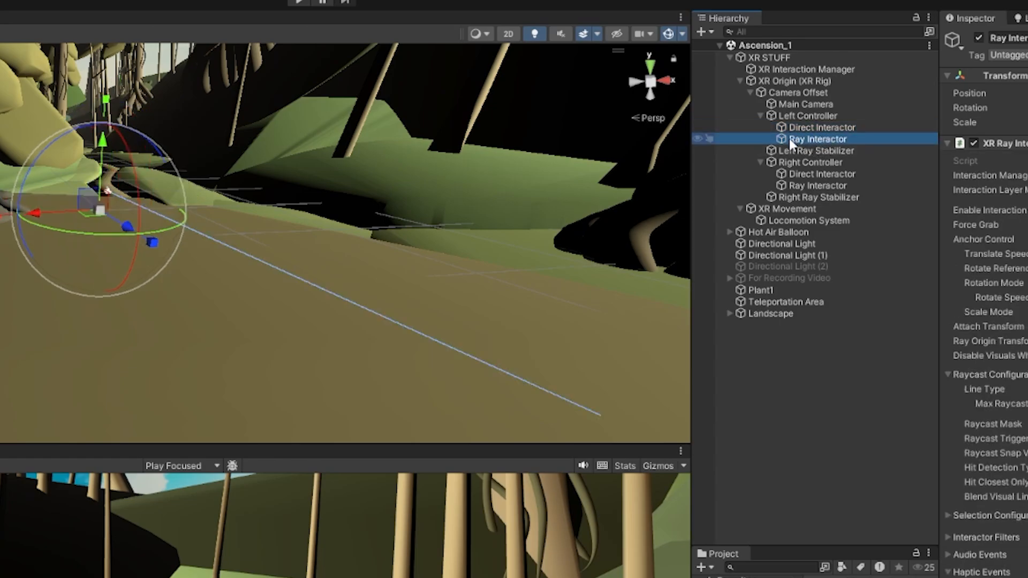
pyautogui.click(796, 151)
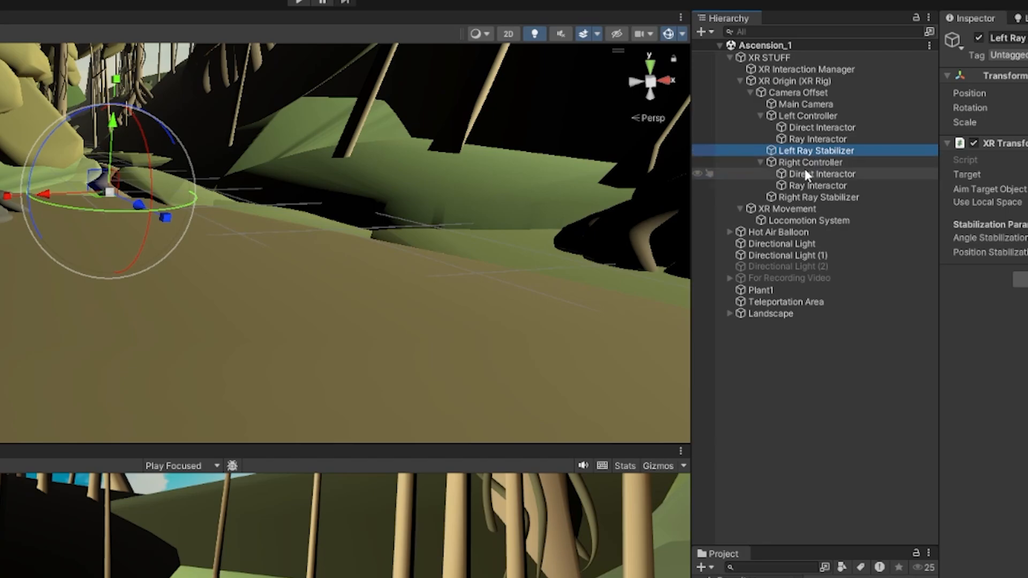
pyautogui.click(791, 164)
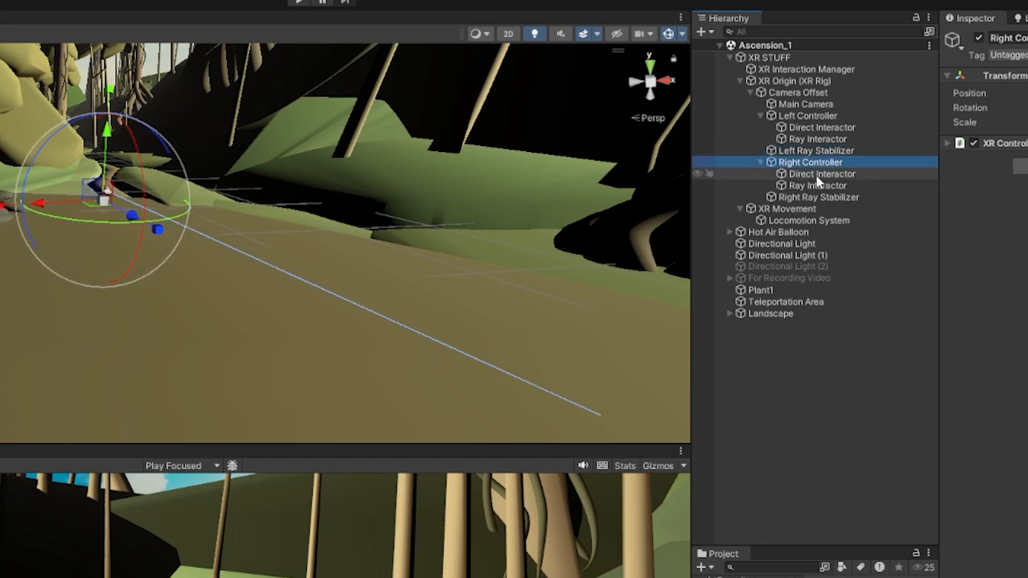
pyautogui.click(760, 210)
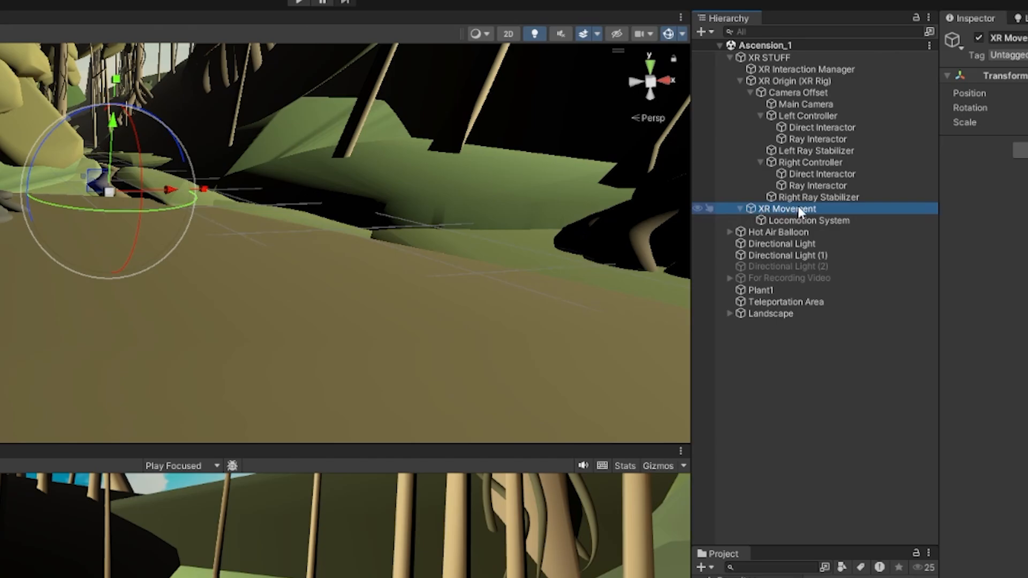
# Step: Set the Continuous Move Provider's Move Speed on the Locomotion System to 10
pyautogui.click(771, 220)
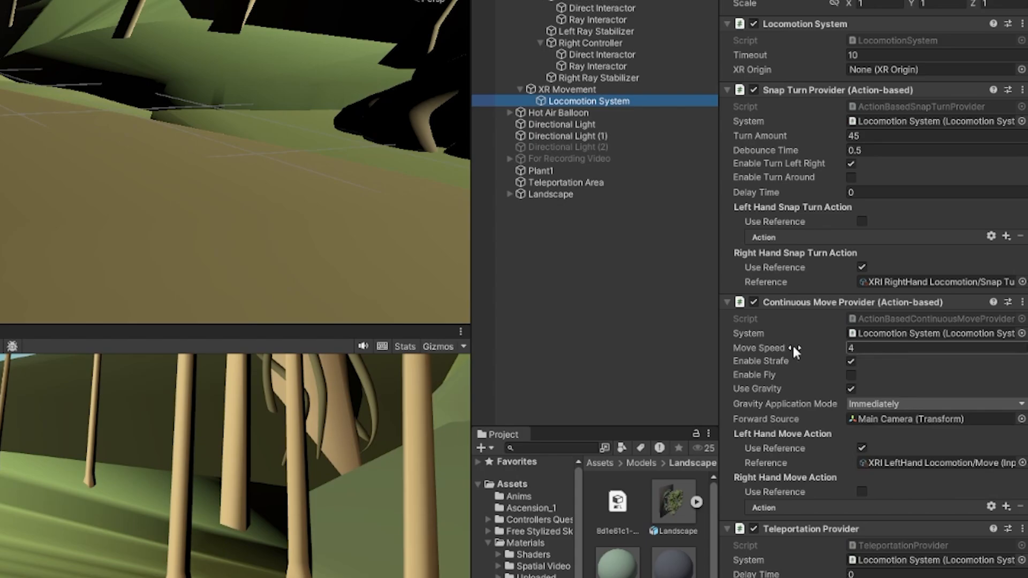
pyautogui.click(856, 347)
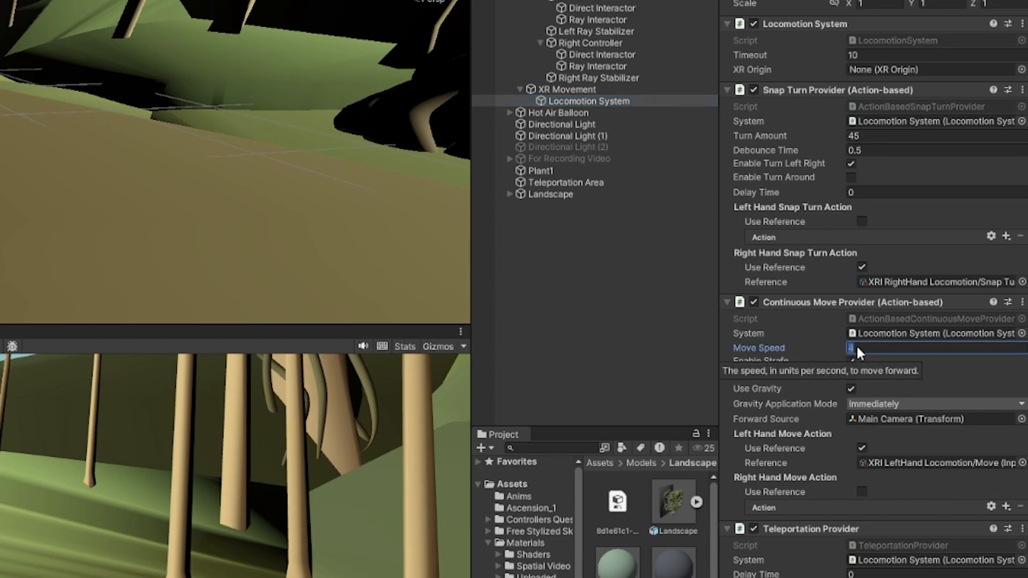
pyautogui.write('10')
pyautogui.press('Tab')
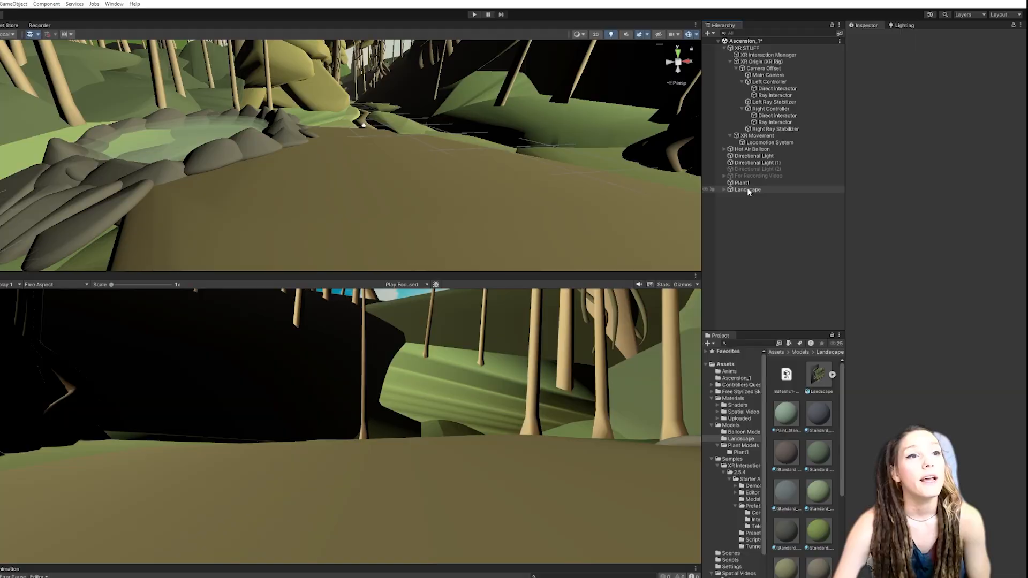
# Step: Select the Landscape object and examine its terrain and the commands available for it
pyautogui.click(552, 194)
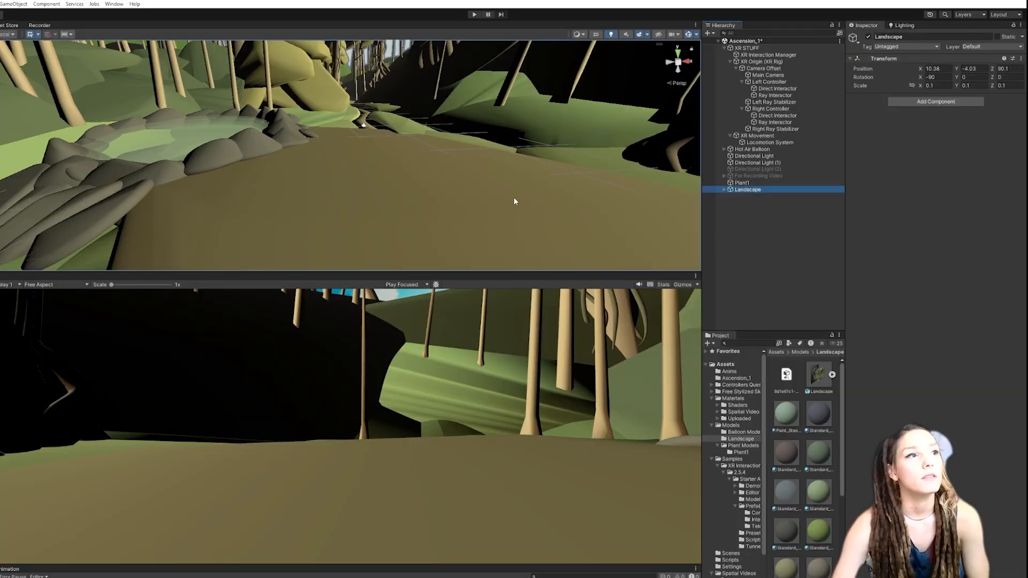
pyautogui.scroll(2, 550, 201)
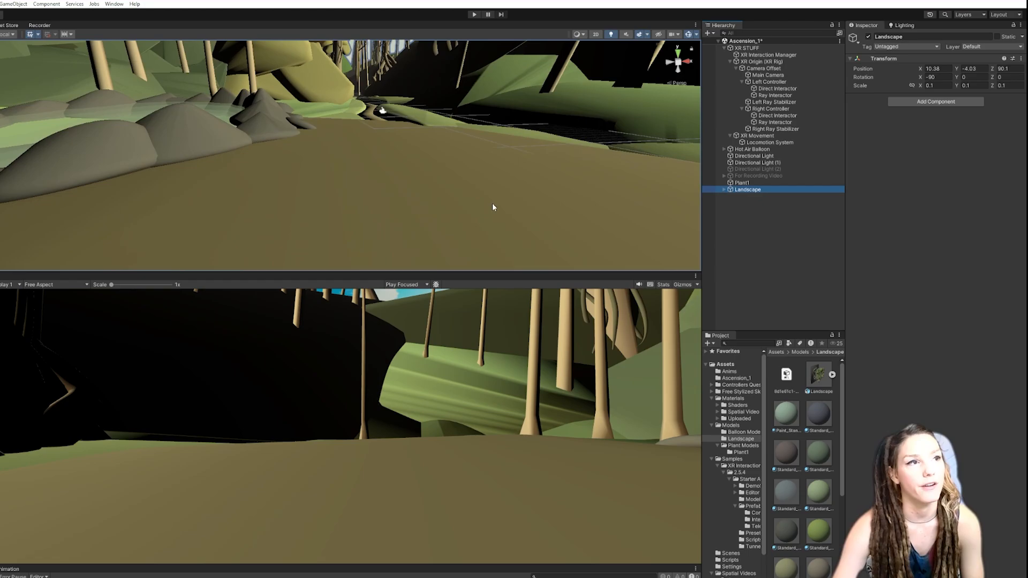
pyautogui.moveTo(493, 204); pyautogui.dragTo(524, 197, button='right')
pyautogui.moveTo(490, 165); pyautogui.dragTo(451, 88, button='right')
pyautogui.scroll(2, 443, 138)
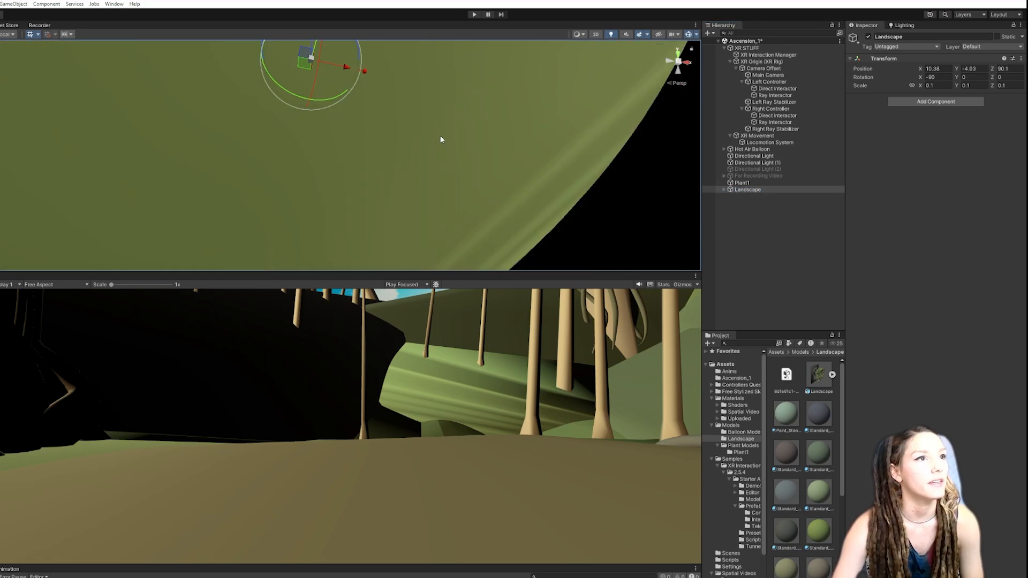
pyautogui.scroll(-3, 450, 163)
pyautogui.moveTo(451, 163); pyautogui.dragTo(470, 255, button='right')
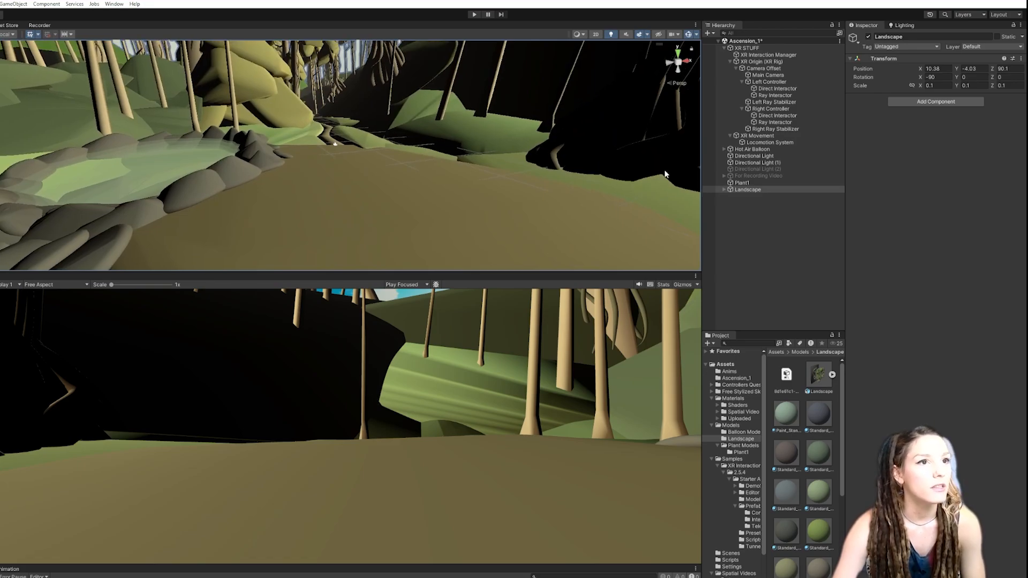
pyautogui.rightClick(744, 188)
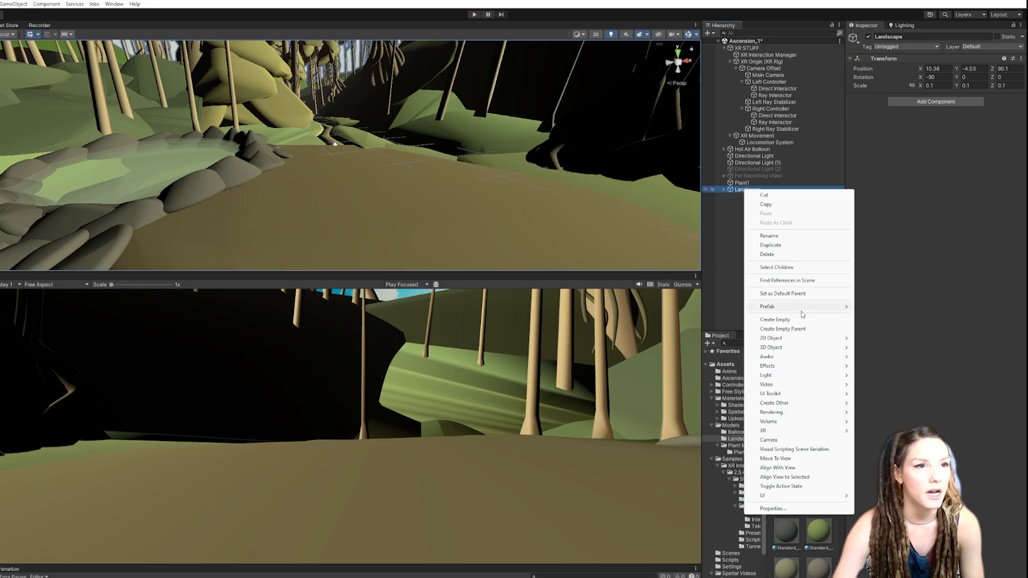
pyautogui.click(702, 241)
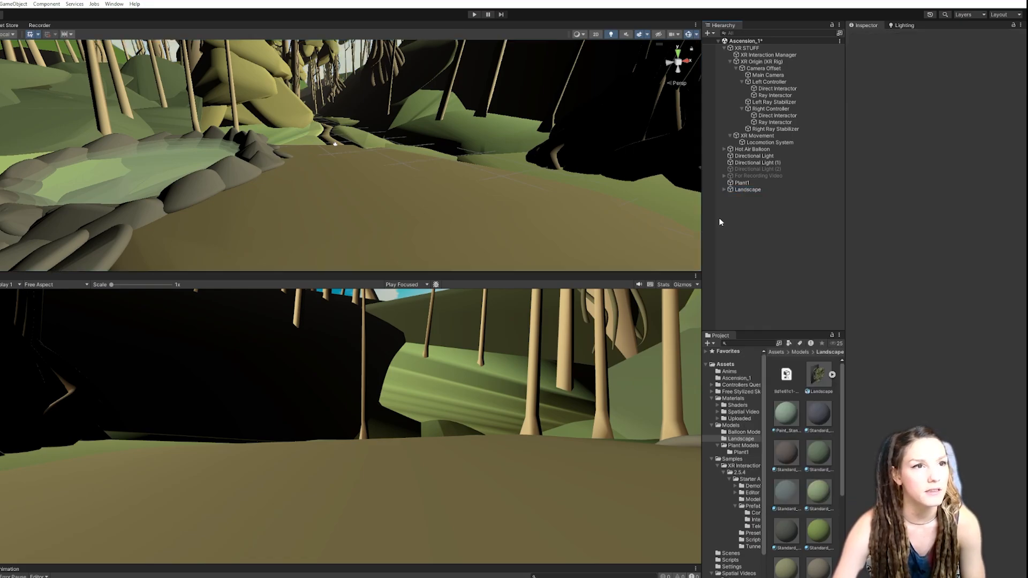
# Step: Expand the Landscape object and check the Mesh Collider and Teleportation Area components on its brown ground mesh s.0209
pyautogui.click(723, 190)
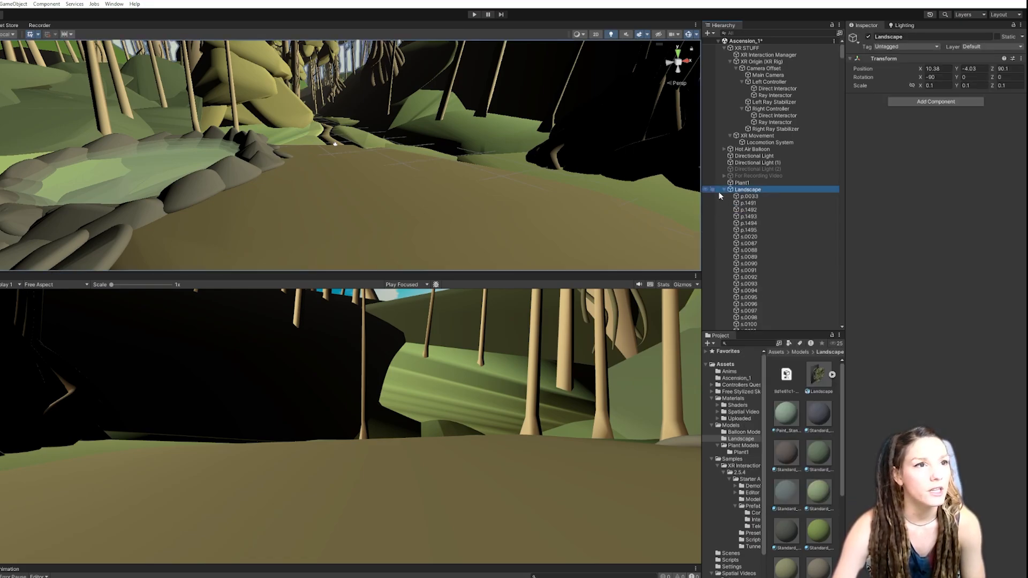
pyautogui.click(522, 230)
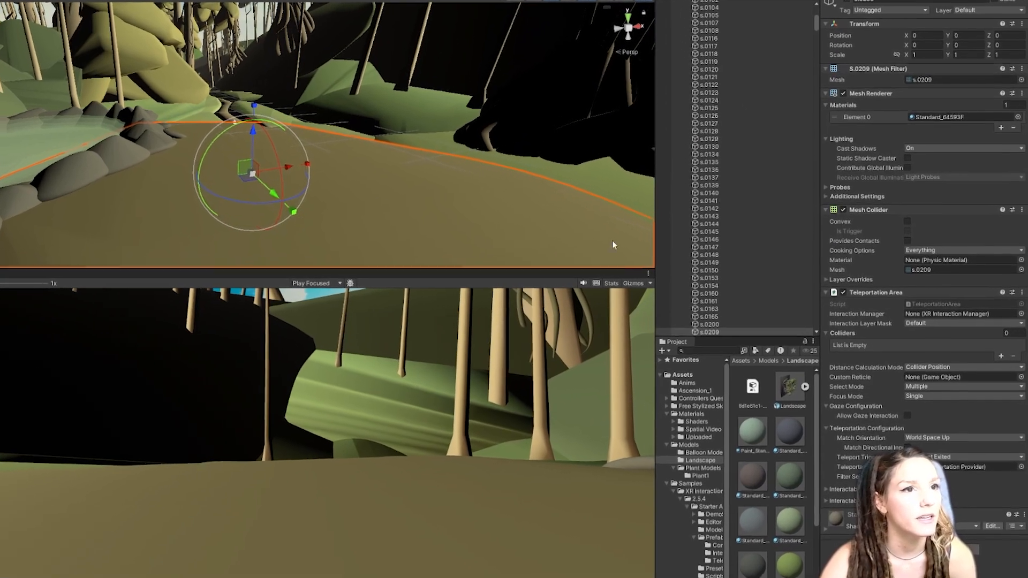
pyautogui.scroll(-3, 757, 284)
pyautogui.click(746, 251)
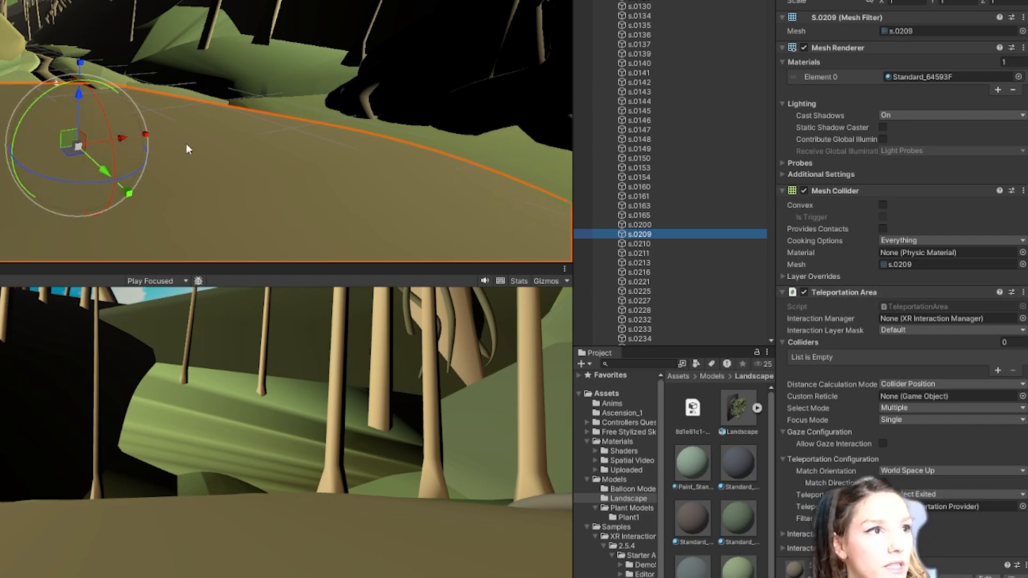
# Step: Select the narrow brown path mesh s.0221 beside the brown ground and add a Mesh Collider component to it
pyautogui.moveTo(185, 143); pyautogui.dragTo(226, 168, button='middle')
pyautogui.scroll(4, 163, 117)
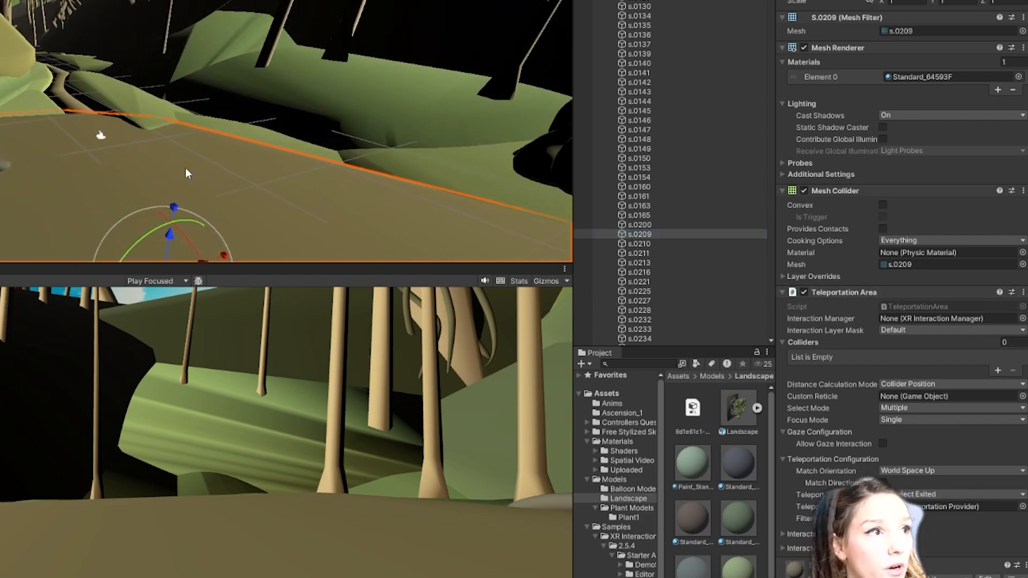
pyautogui.moveTo(234, 119); pyautogui.dragTo(210, 191, button='middle')
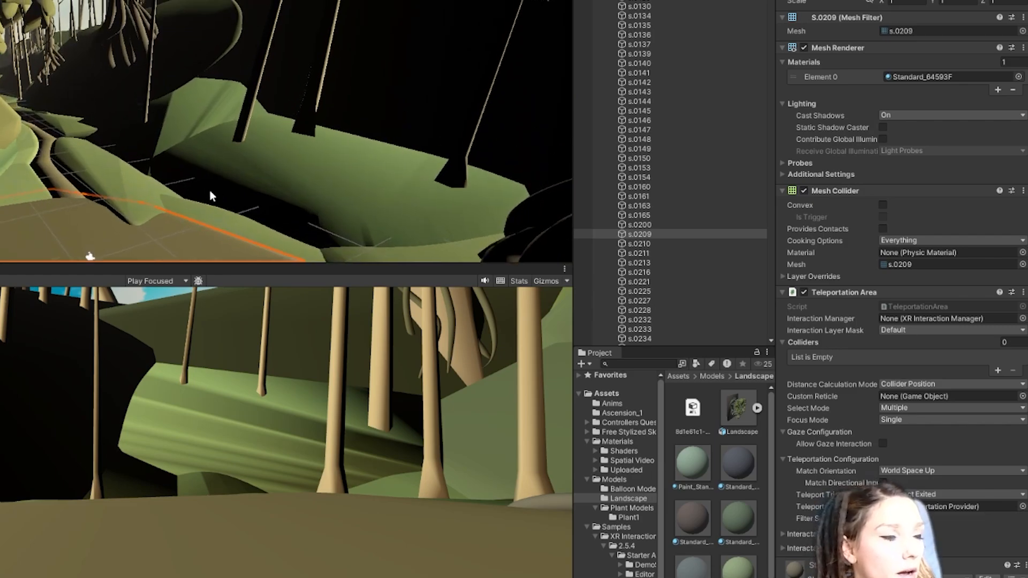
pyautogui.scroll(5, 189, 193)
pyautogui.click(65, 229)
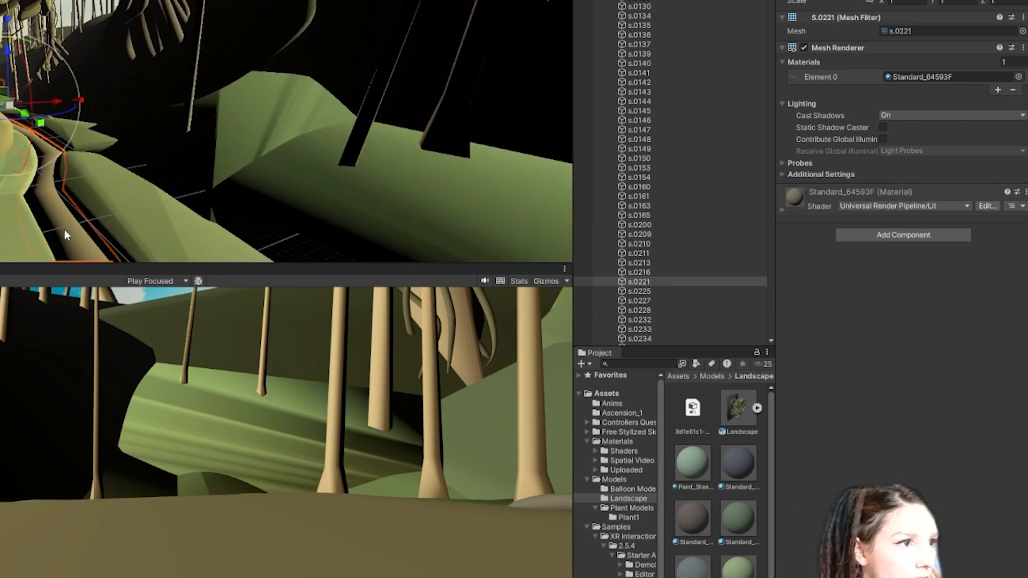
pyautogui.moveTo(56, 205); pyautogui.dragTo(80, 142, button='middle')
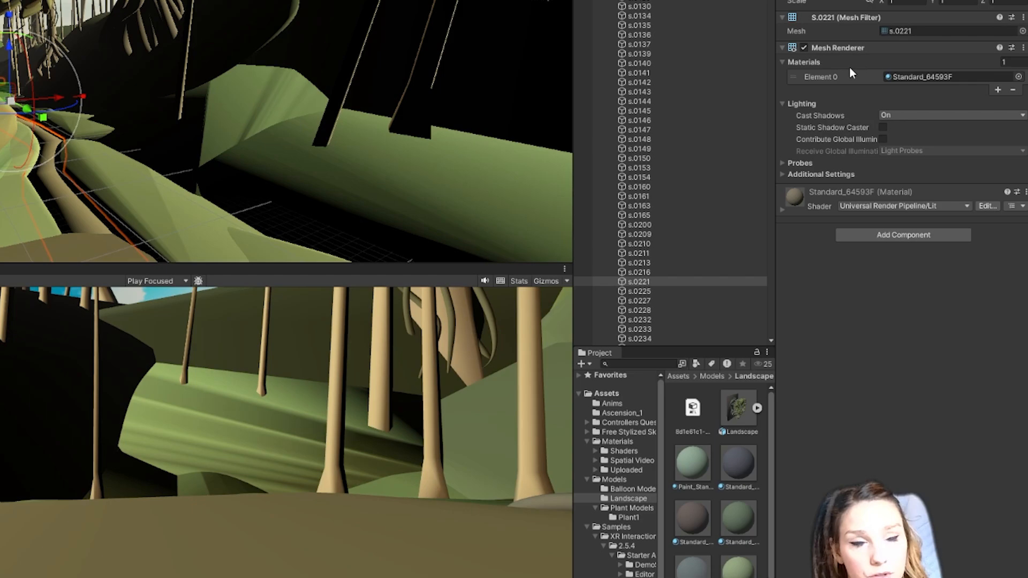
pyautogui.click(864, 233)
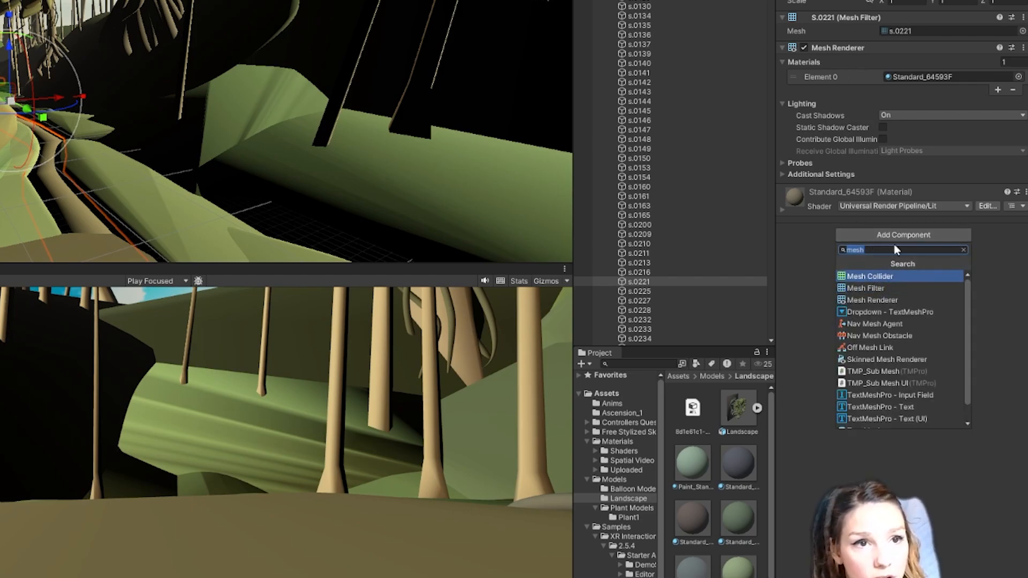
pyautogui.click(854, 276)
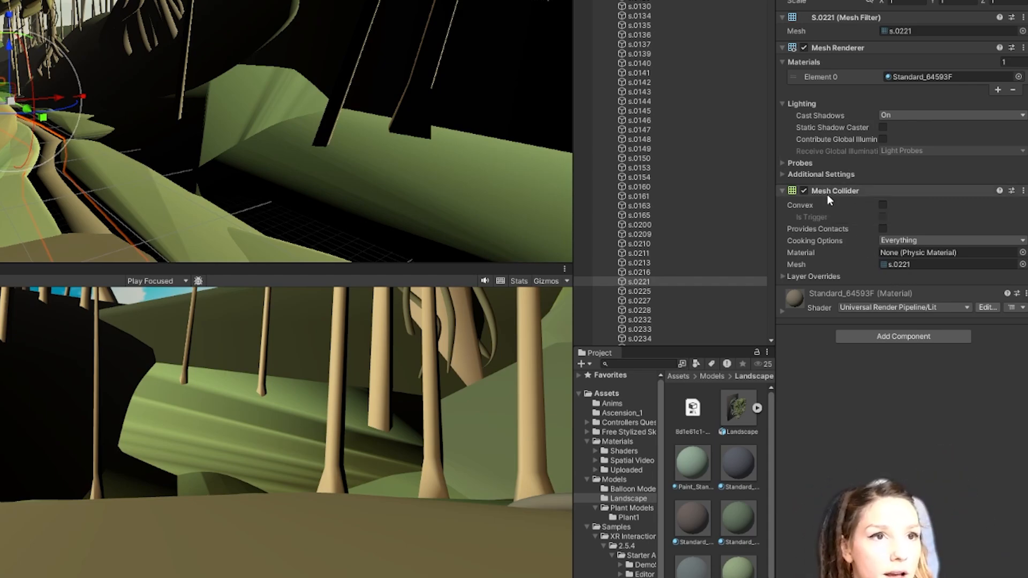
# Step: Add a Teleportation Area component to path mesh s.0221 and collapse its Mesh Collider settings
pyautogui.click(886, 339)
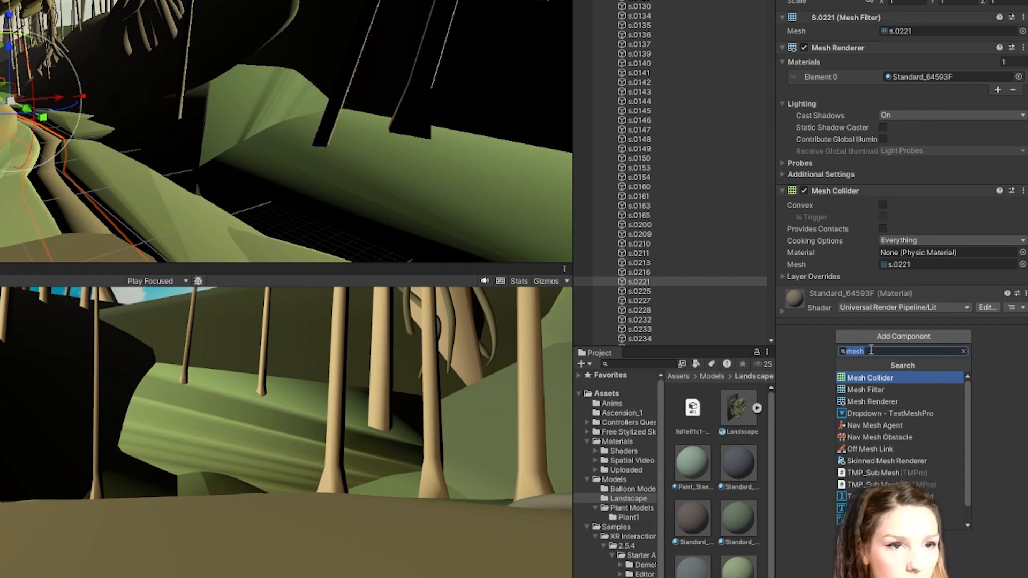
pyautogui.write('tele')
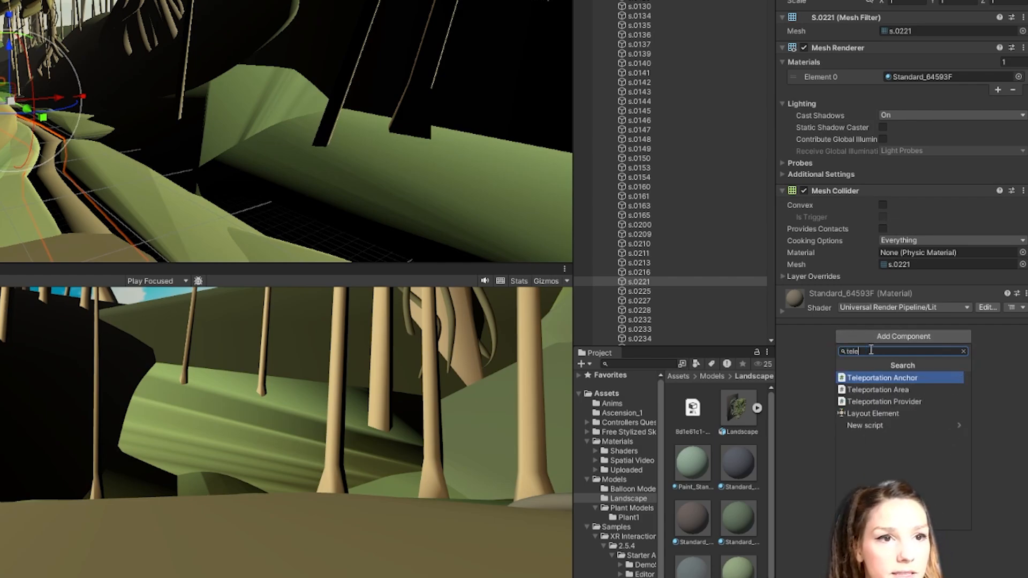
pyautogui.click(895, 390)
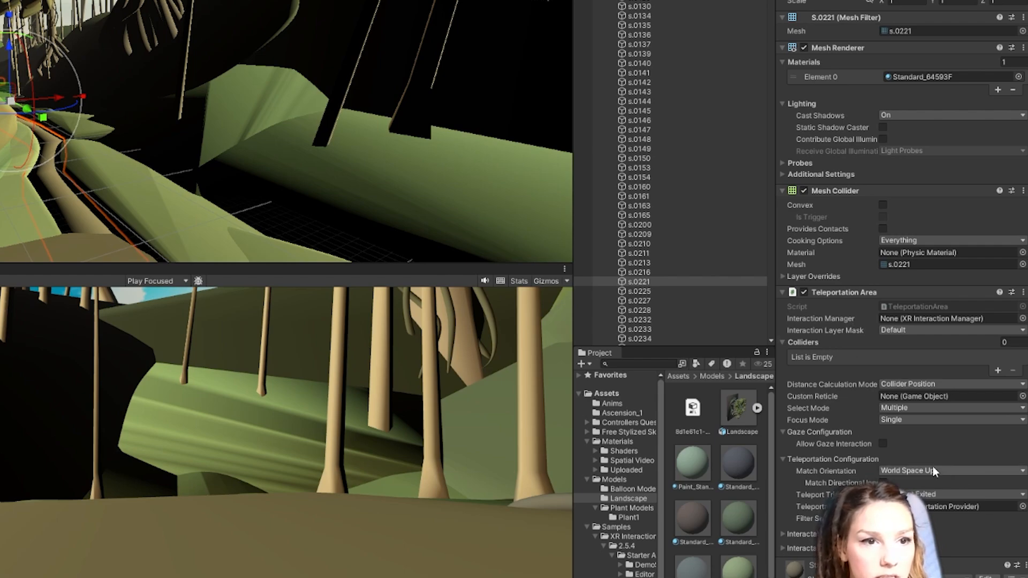
pyautogui.click(783, 191)
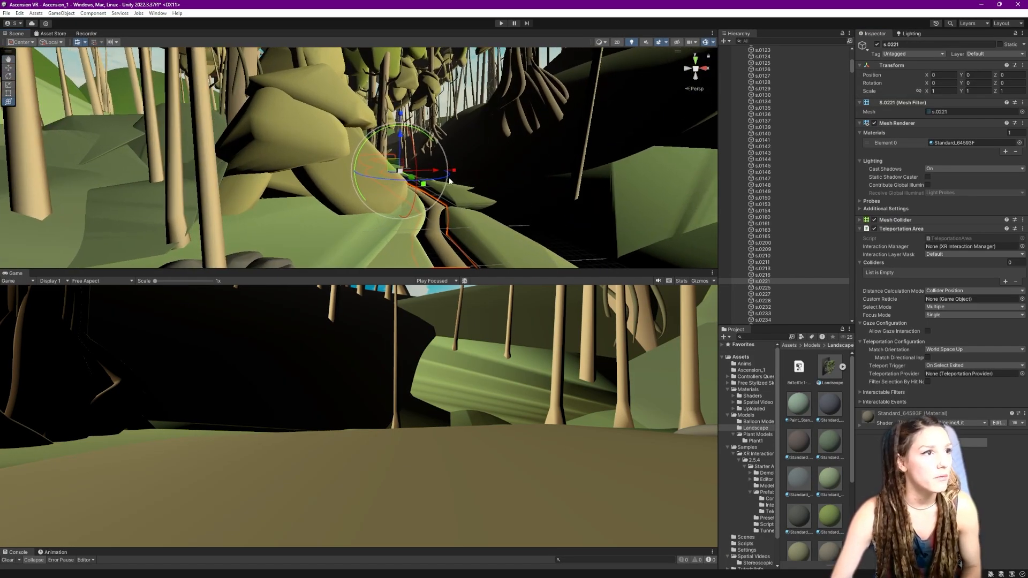
# Step: Examine the terrain along the path around the tree roots for further walkable brown ground meshes
pyautogui.scroll(5, 450, 181)
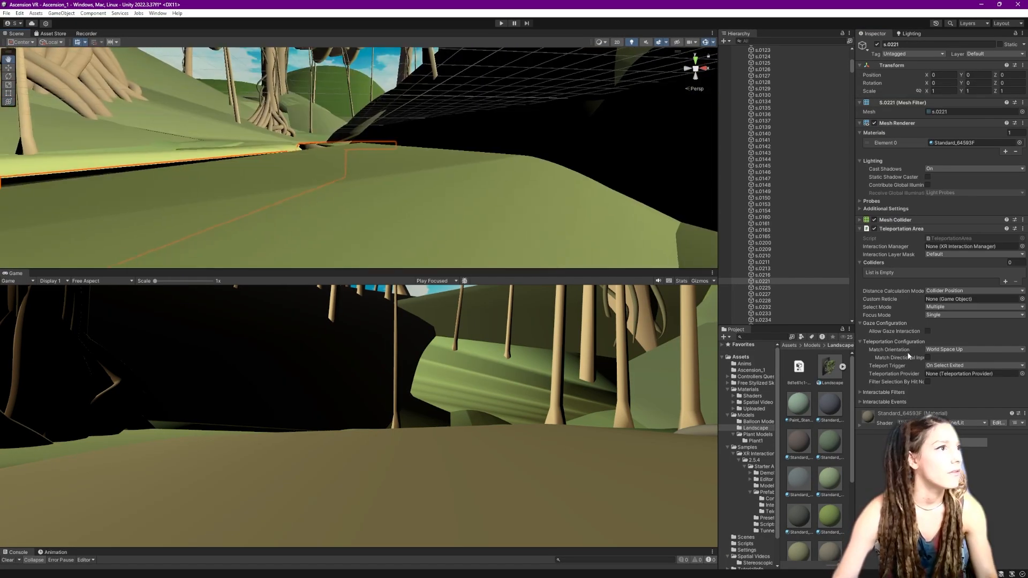
pyautogui.moveTo(166, 110); pyautogui.dragTo(185, 171, button='middle')
pyautogui.moveTo(374, 149); pyautogui.dragTo(145, 163, button='right')
pyautogui.moveTo(260, 166); pyautogui.dragTo(589, 209, button='middle')
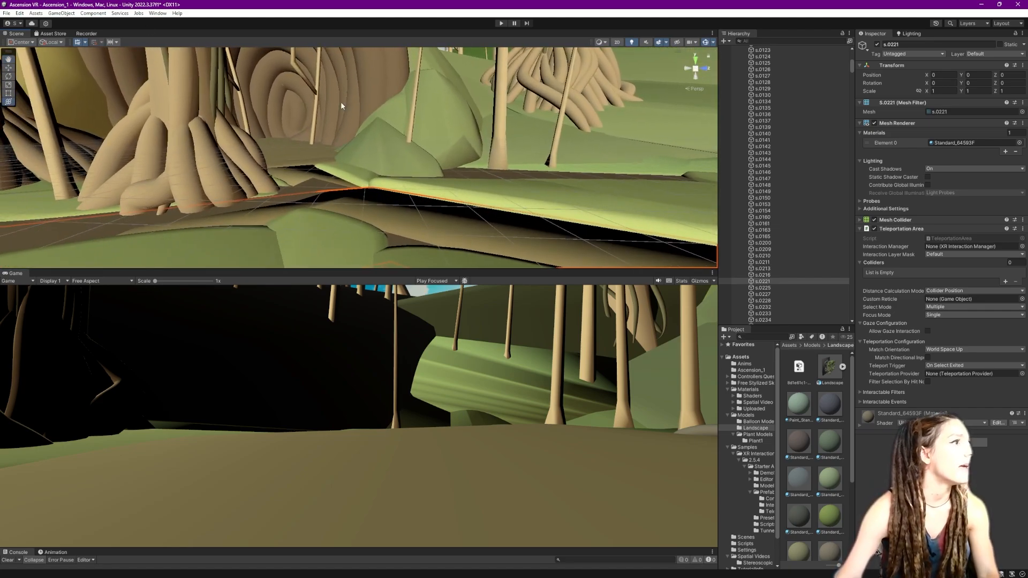
pyautogui.scroll(1, 342, 107)
pyautogui.click(342, 179)
pyautogui.click(9, 59)
pyautogui.moveTo(287, 160); pyautogui.dragTo(374, 158, button='middle')
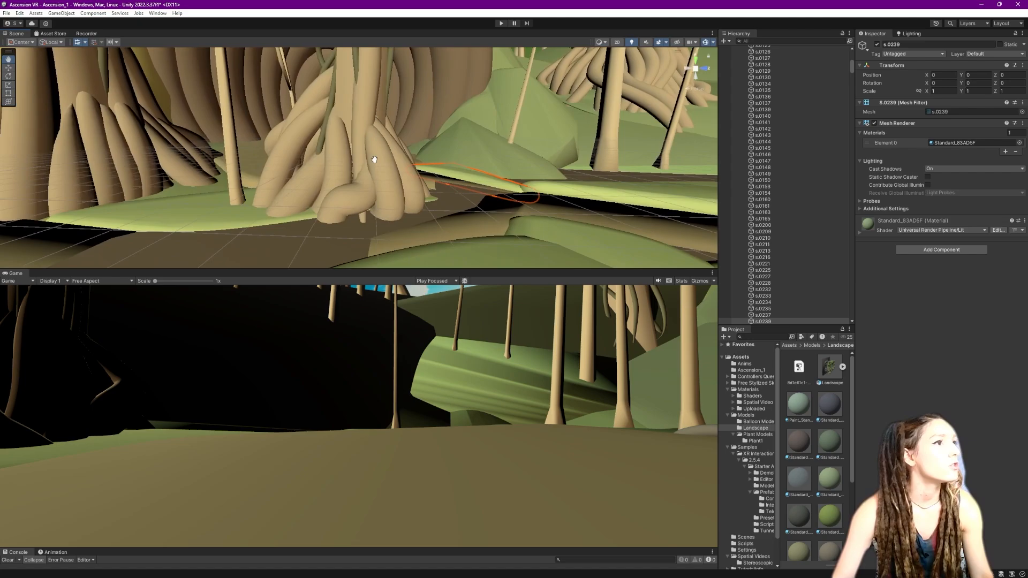
pyautogui.scroll(2, 458, 138)
pyautogui.moveTo(458, 138); pyautogui.dragTo(380, 142, button='middle')
pyautogui.scroll(2, 394, 140)
pyautogui.moveTo(463, 166); pyautogui.dragTo(386, 233, button='right')
pyautogui.moveTo(530, 180); pyautogui.dragTo(447, 138, button='right')
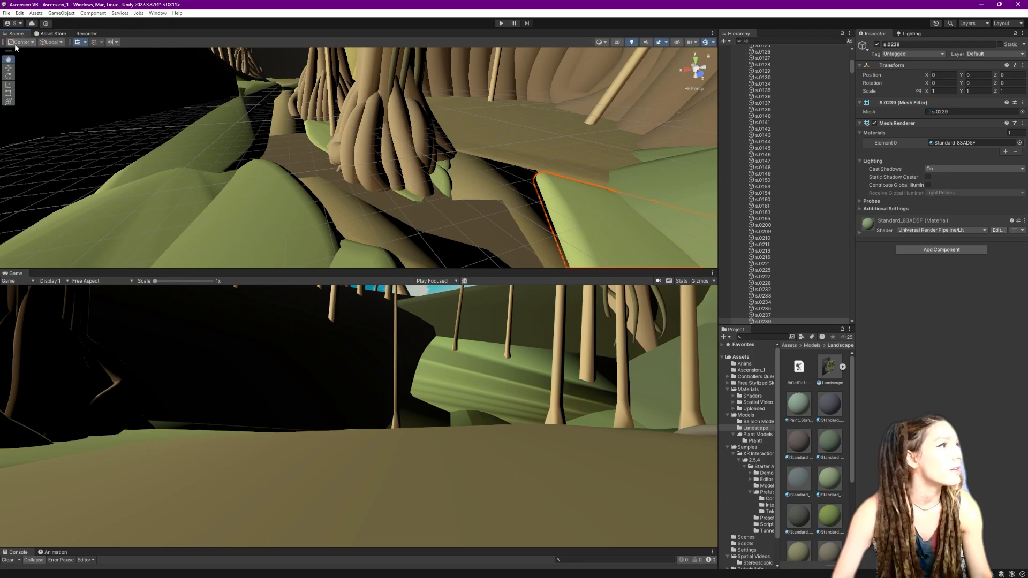
pyautogui.moveTo(213, 92); pyautogui.dragTo(288, 116, button='right')
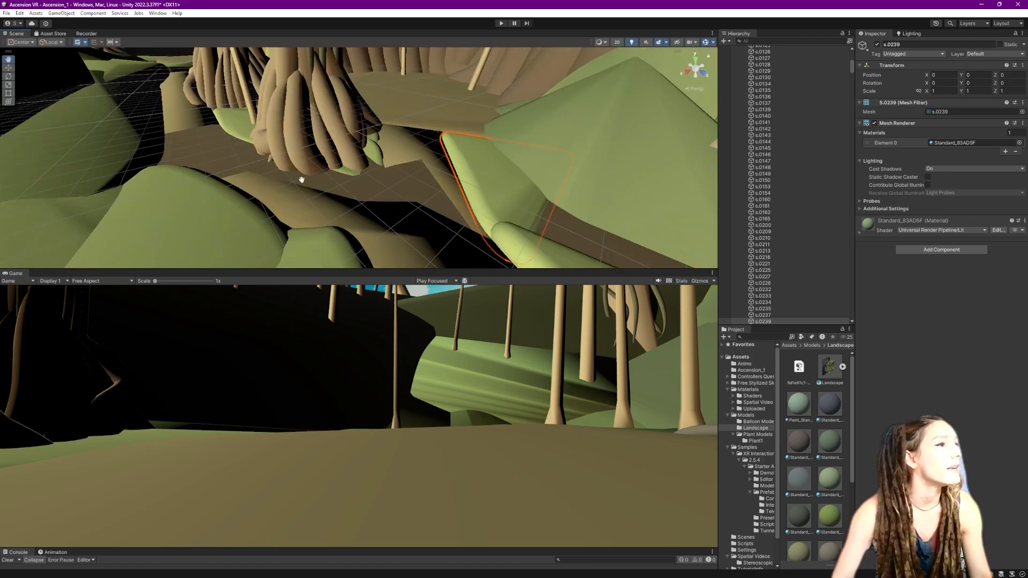
# Step: Add Teleportation Area and Mesh Collider components to the brown ground mesh s.0200
pyautogui.scroll(5, 326, 218)
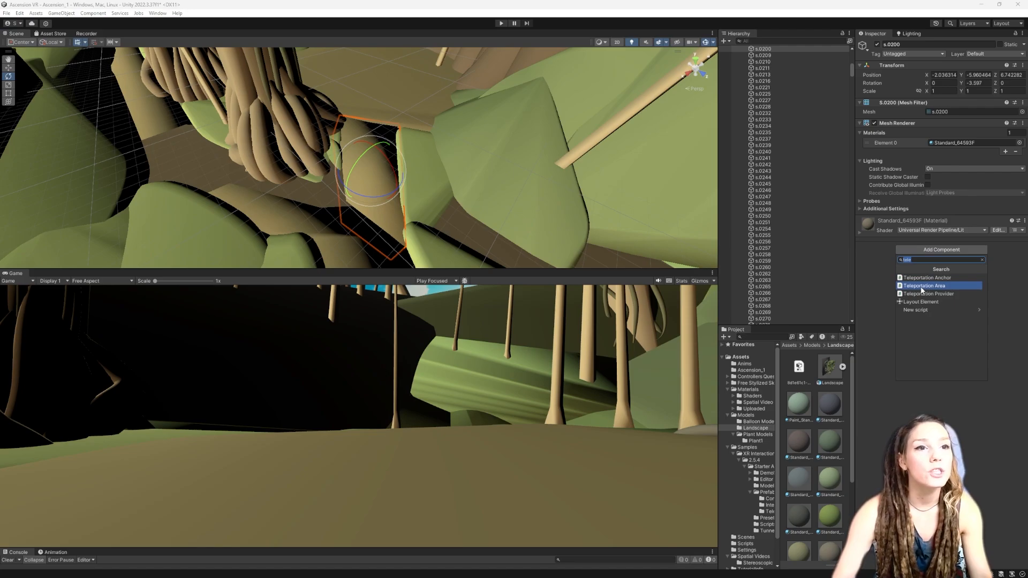
pyautogui.click(921, 286)
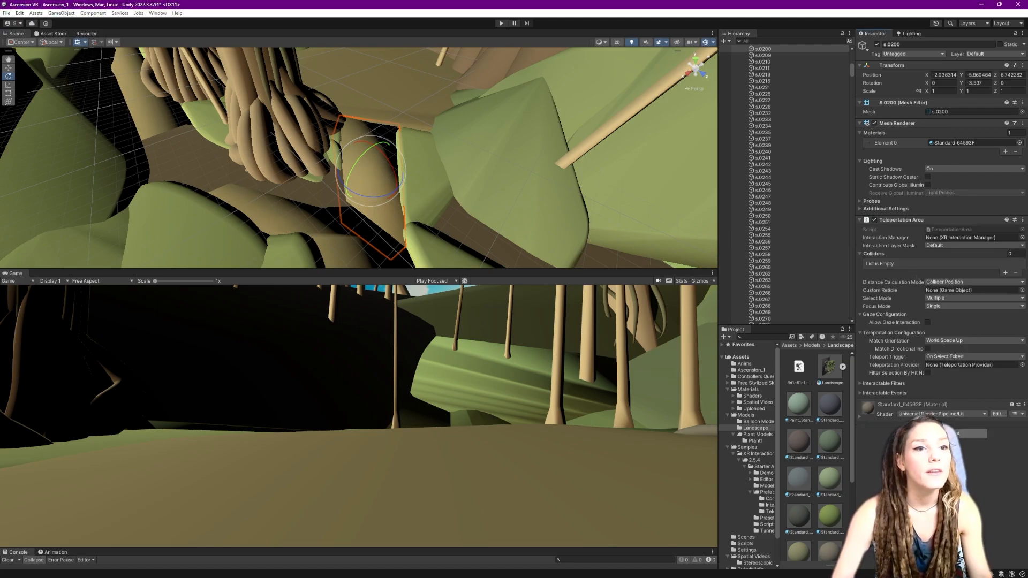
pyautogui.click(940, 433)
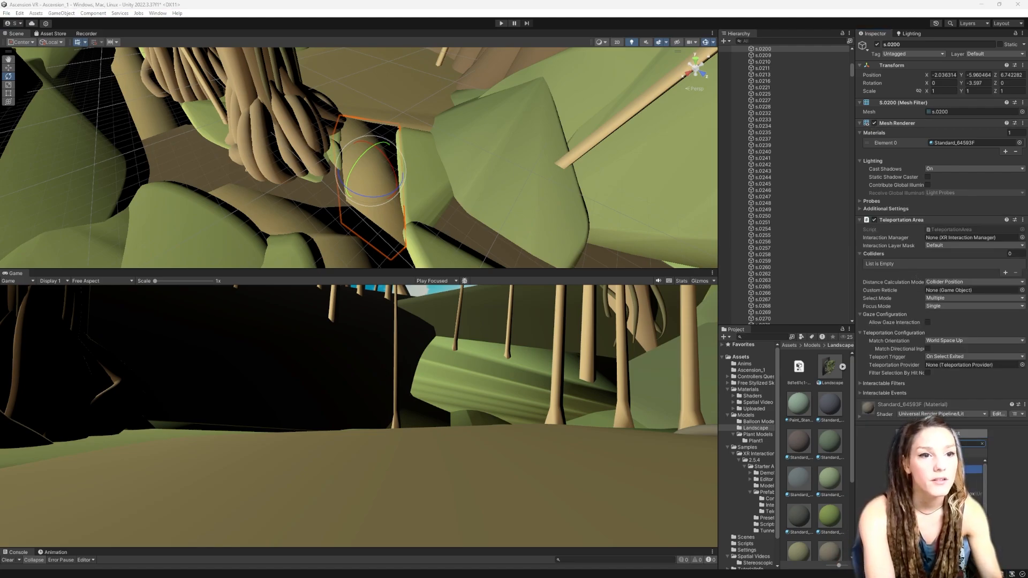
pyautogui.press('Return')
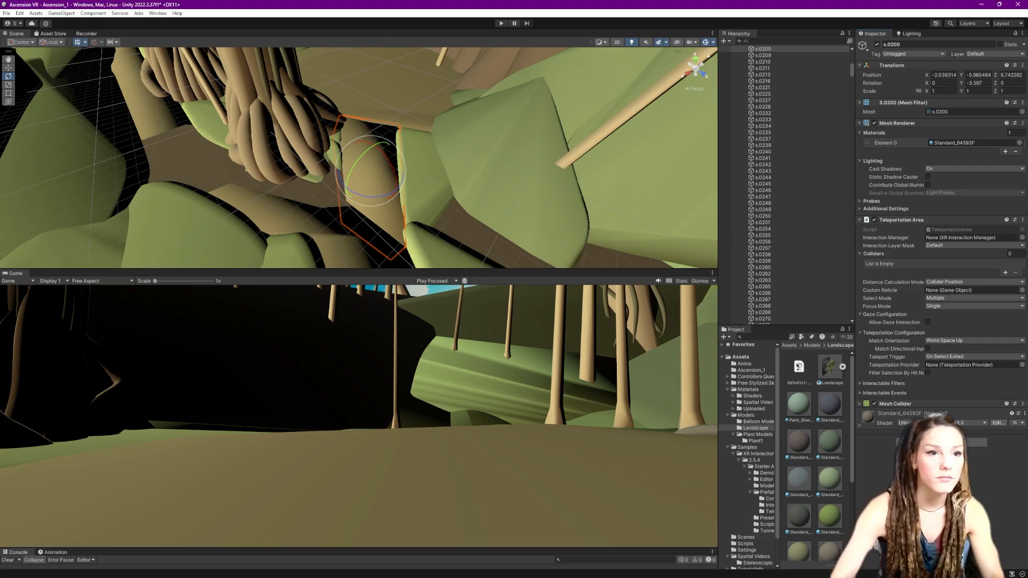
# Step: Add Teleportation Area and Mesh Collider components to the neighbouring ground mesh s.0216
pyautogui.click(381, 106)
pyautogui.click(947, 259)
pyautogui.click(917, 286)
pyautogui.click(945, 250)
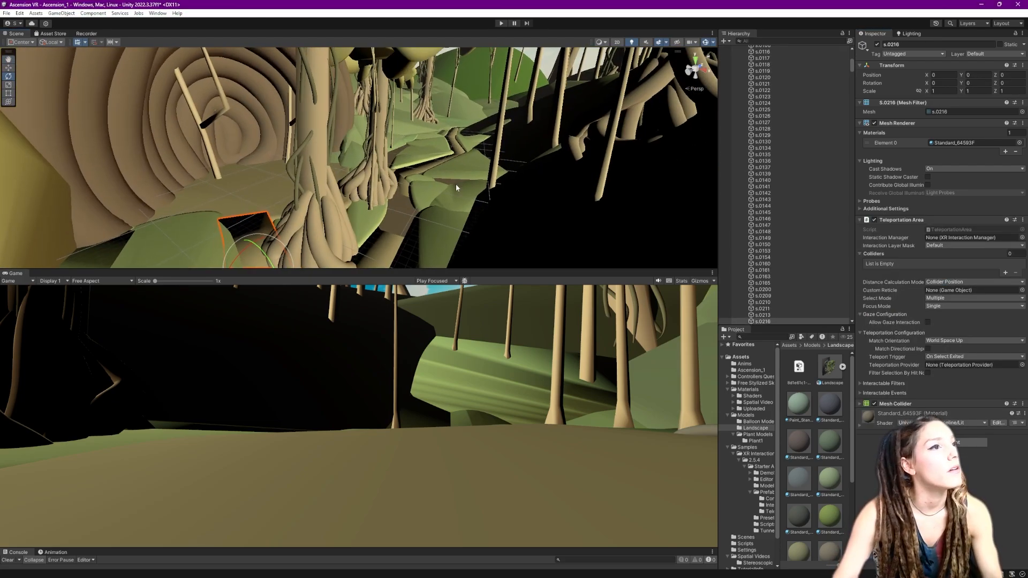
# Step: Select the path mesh s.0221 again and collapse the Landscape object's list of meshes
pyautogui.moveTo(456, 188); pyautogui.dragTo(350, 168, button='middle')
pyautogui.click(350, 169)
pyautogui.scroll(15, 755, 208)
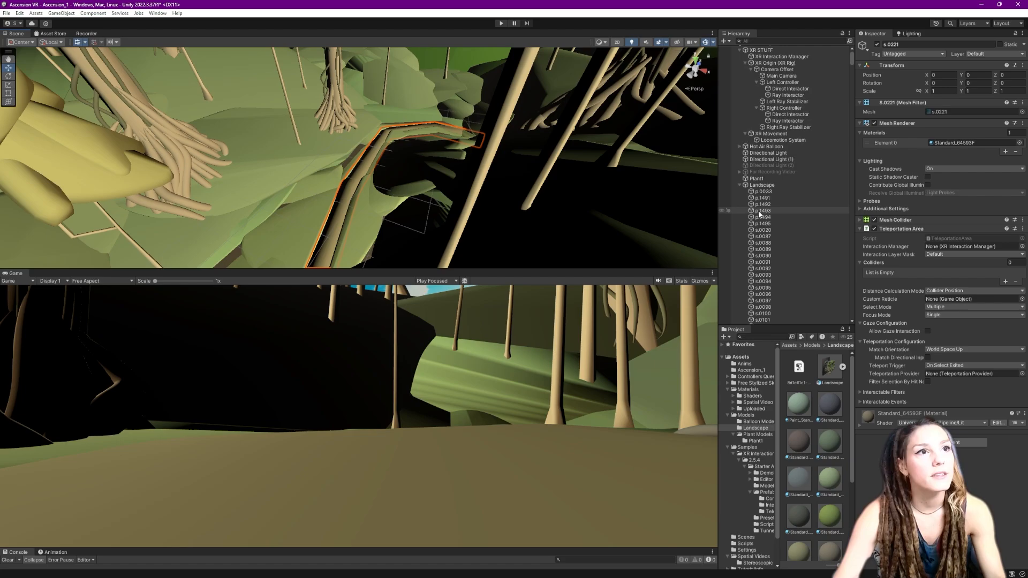
pyautogui.click(740, 185)
# Step: Run the scene in play mode to test moving through the landscape, and stop it
pyautogui.moveTo(541, 206); pyautogui.dragTo(347, 174, button='right')
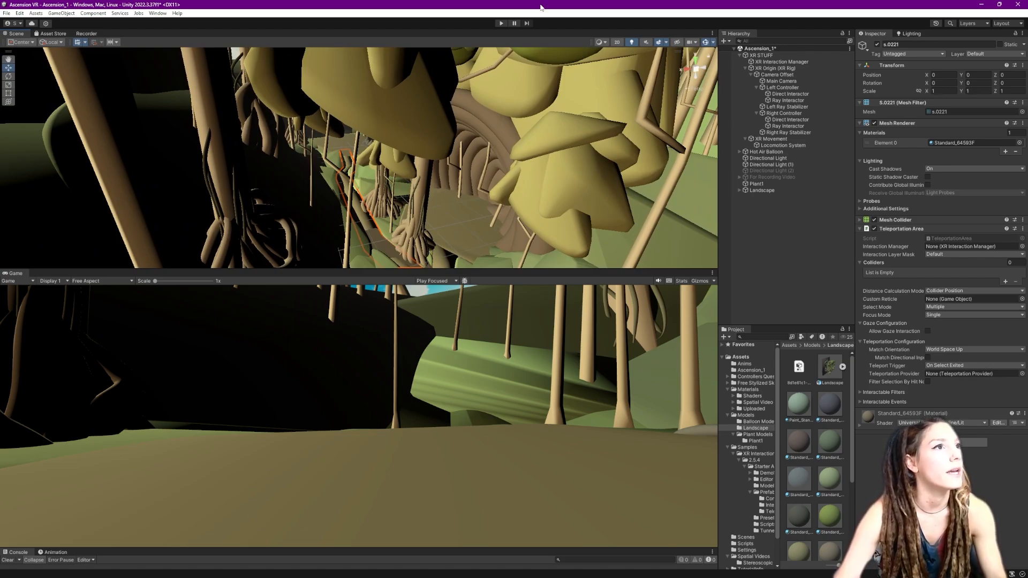
pyautogui.click(499, 24)
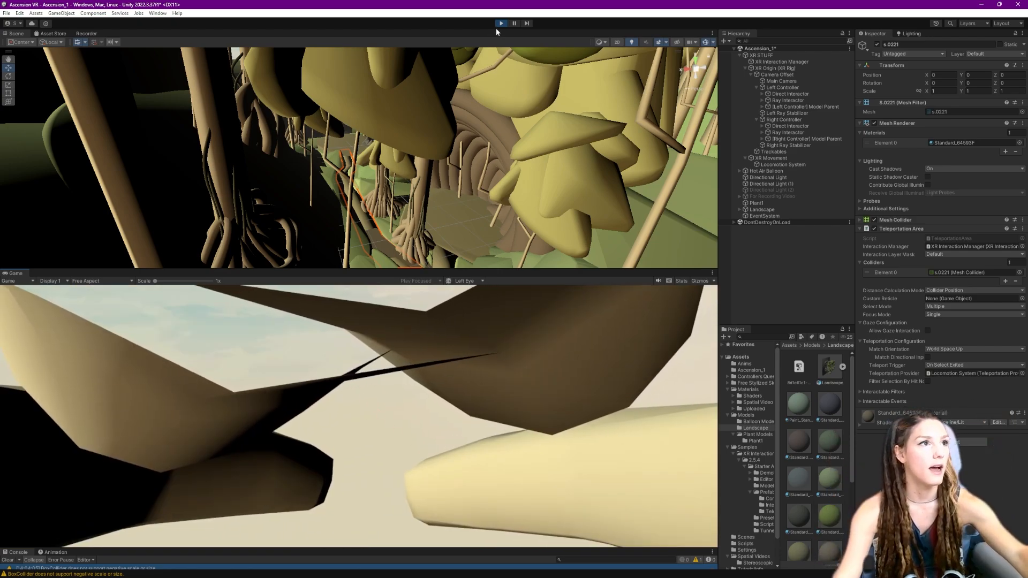
pyautogui.click(501, 23)
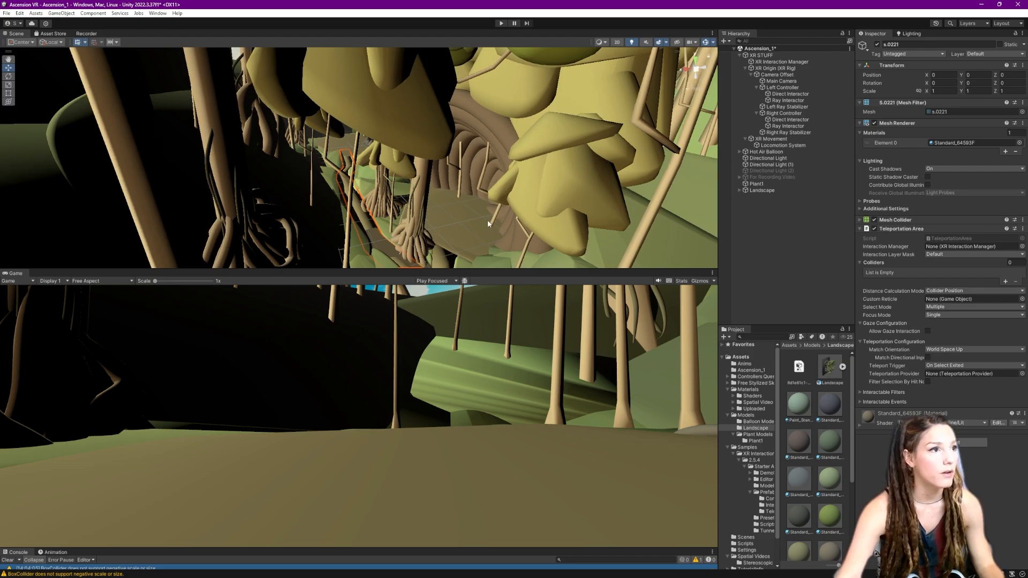
# Step: Create a 3D Plane at the scene's root level and name it Boundary
pyautogui.keyDown('alt'); pyautogui.moveTo(458, 231); pyautogui.dragTo(778, 248); pyautogui.keyUp('alt')
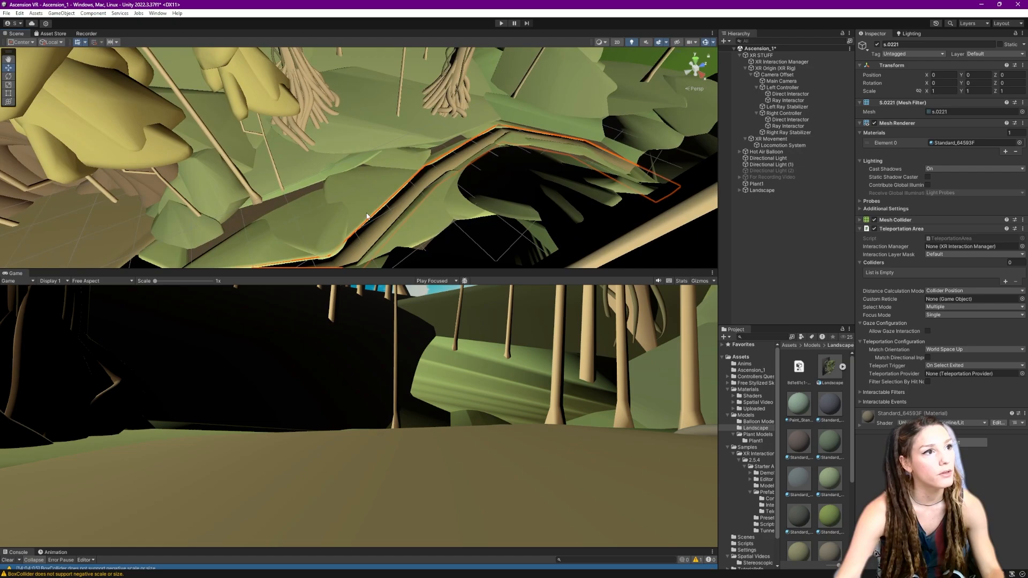
pyautogui.rightClick(761, 210)
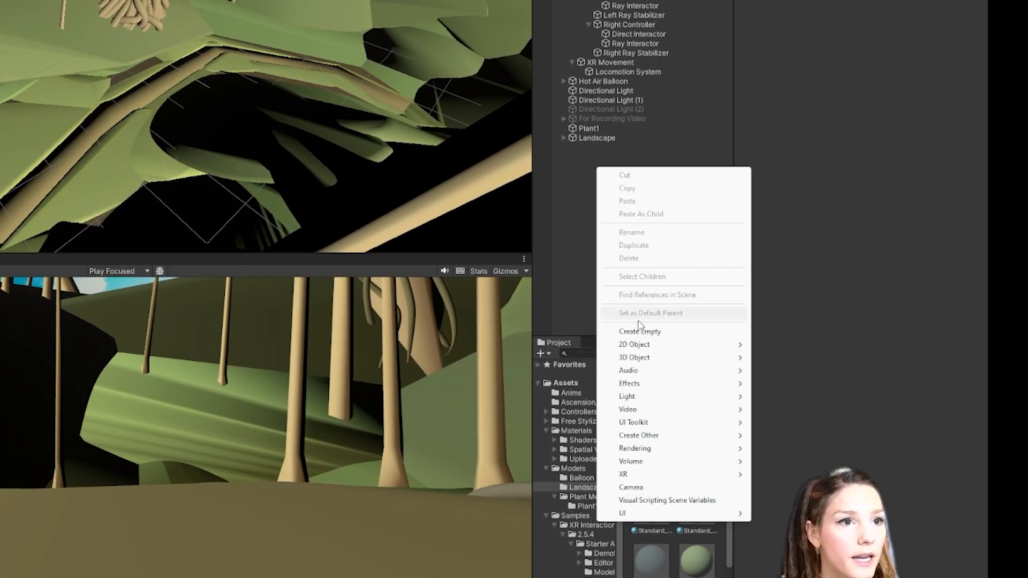
pyautogui.moveTo(648, 348)
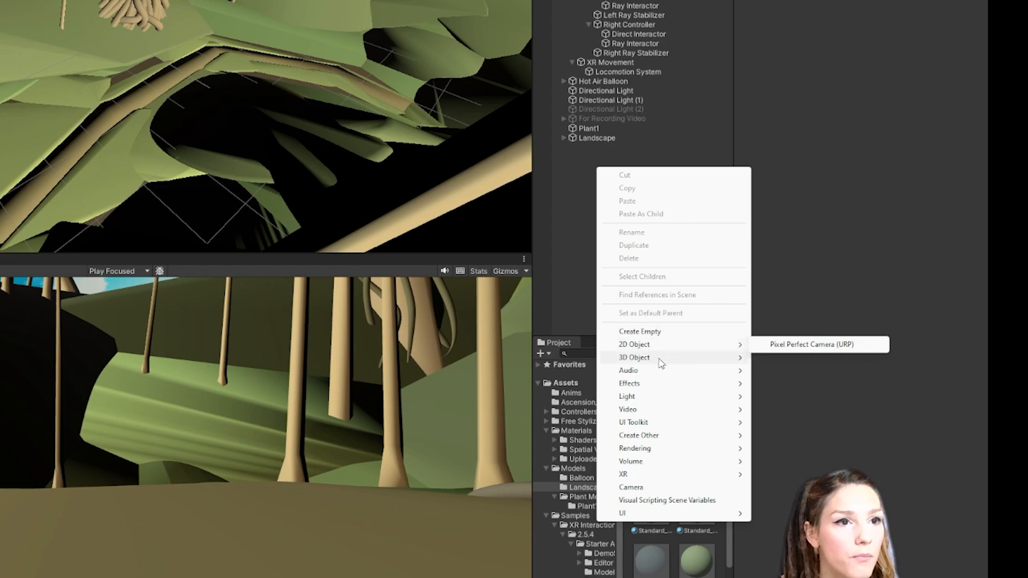
pyautogui.moveTo(673, 364)
pyautogui.click(779, 409)
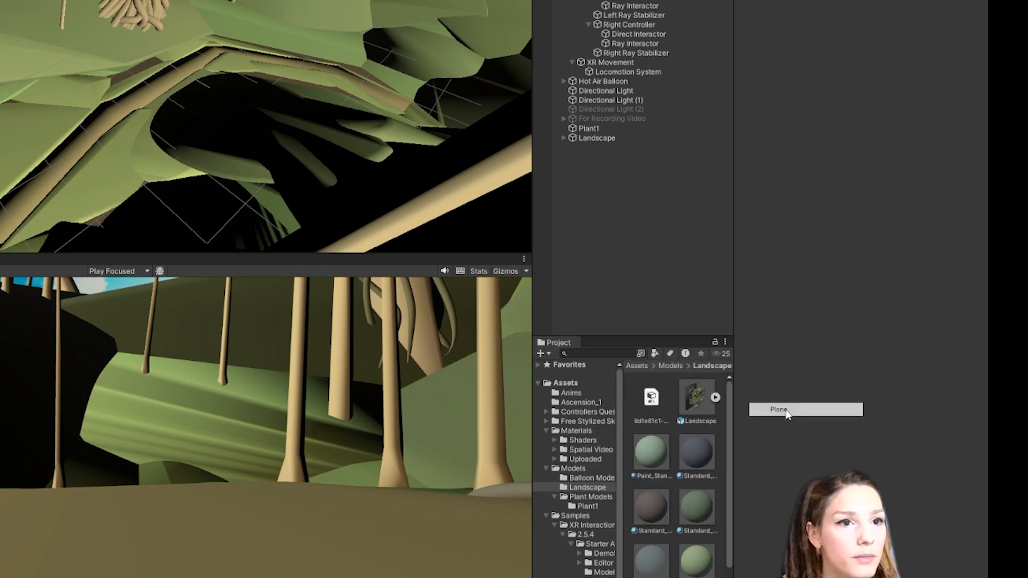
pyautogui.write('Boundary')
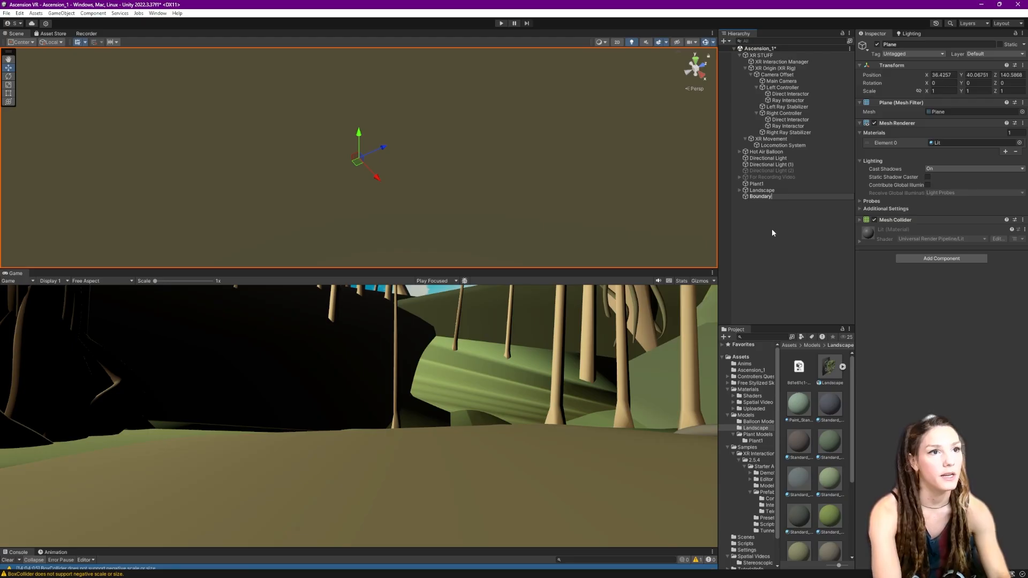
# Step: Stand the Boundary plane upright beside the path at about X 20.27, Y 1.44, Z 148.47, rotated about -8.5° on Y and -90° on Z
pyautogui.write('f')
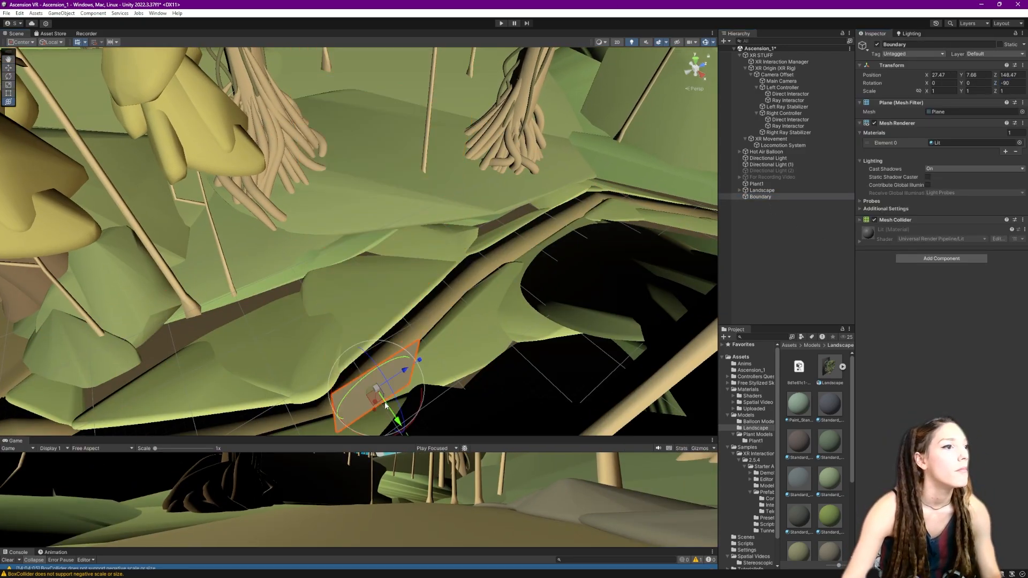
pyautogui.press('f')
pyautogui.scroll(-15, 378, 317)
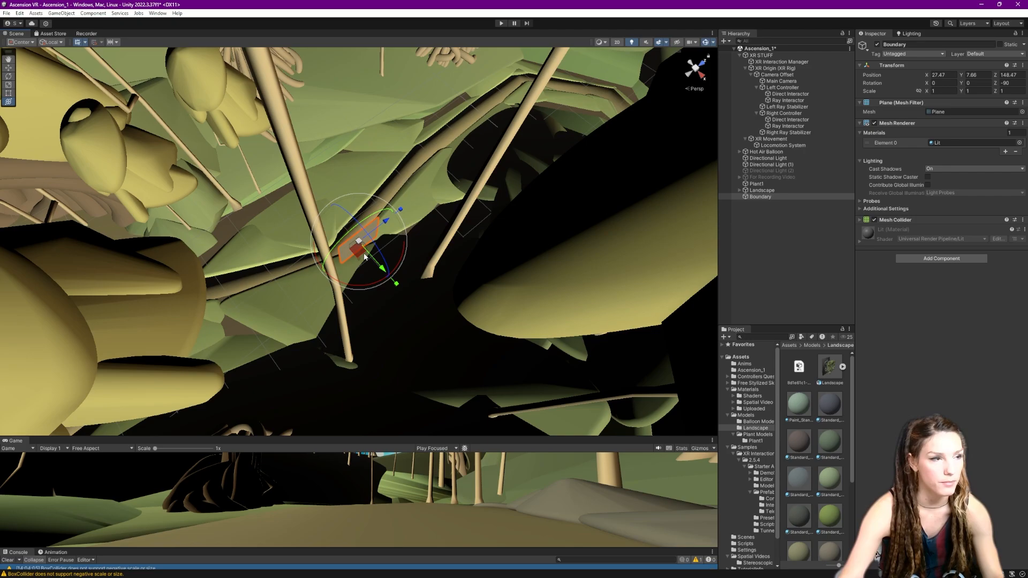
pyautogui.scroll(10, 359, 255)
pyautogui.moveTo(418, 315); pyautogui.dragTo(449, 230, button='right')
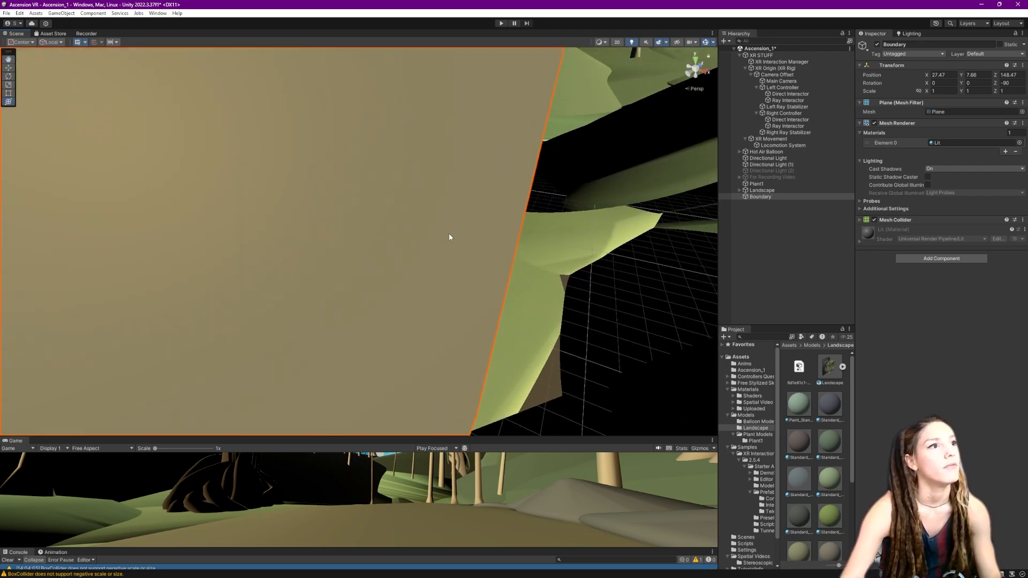
pyautogui.scroll(-8, 439, 237)
pyautogui.scroll(-4, 408, 243)
pyautogui.moveTo(339, 226); pyautogui.dragTo(455, 249, button='middle')
pyautogui.scroll(-2, 567, 250)
pyautogui.moveTo(472, 276); pyautogui.dragTo(354, 334)
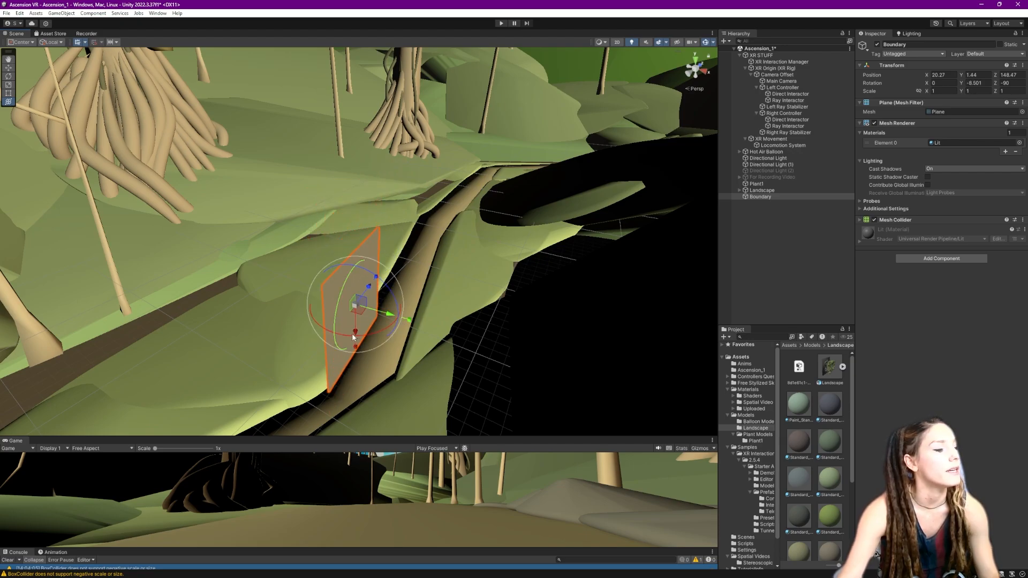
# Step: Align the Boundary plane with the path edge at about X 18.25, Z 153.71, rotated about -11.56° on Y and stretched to Z scale 3.29
pyautogui.moveTo(370, 338); pyautogui.dragTo(557, 353, button='middle')
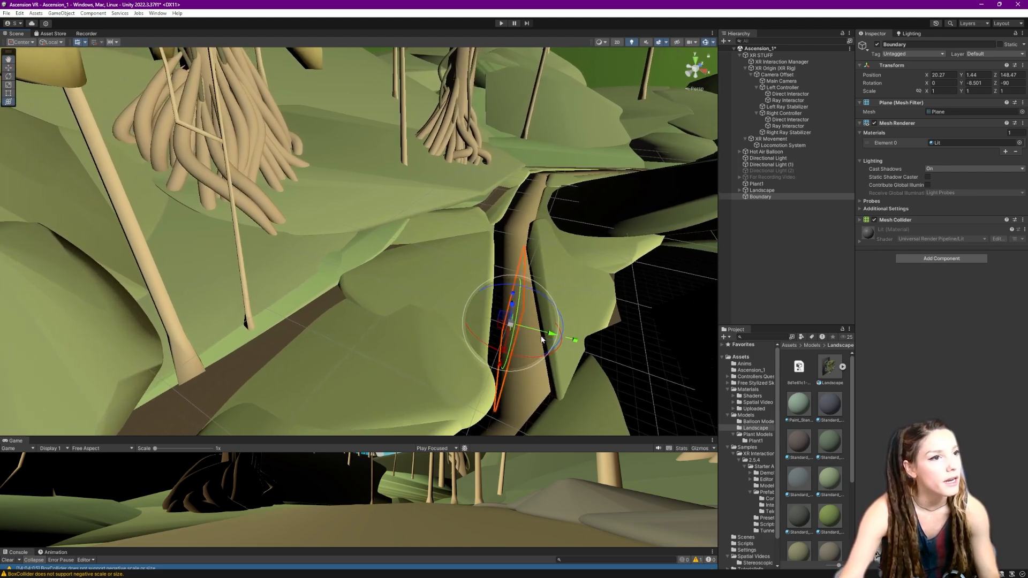
pyautogui.moveTo(551, 334); pyautogui.dragTo(533, 330)
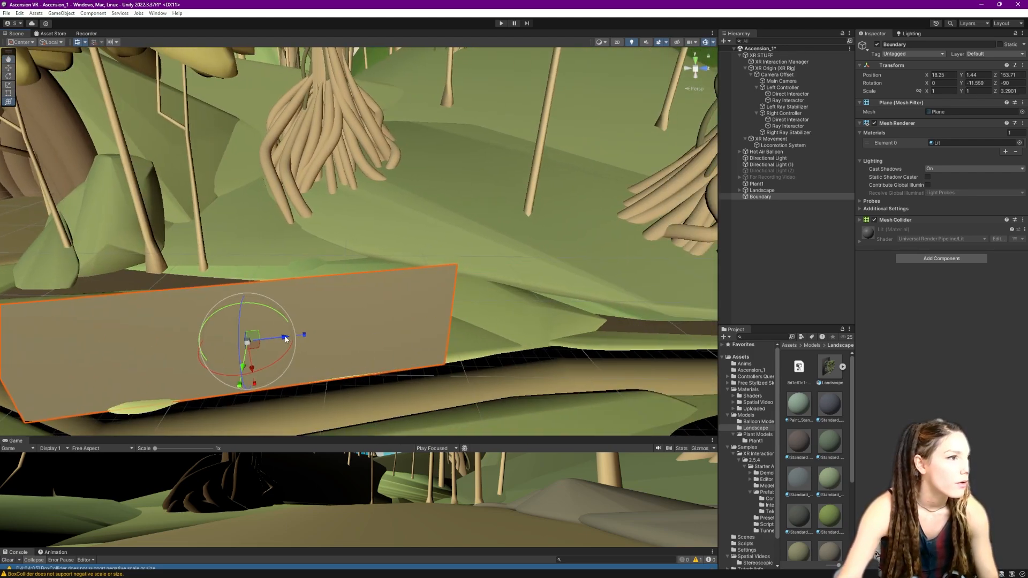
# Step: Move the Boundary plane along the path edge to about X 15.92, Y 2.88, Z 165.02 and stretch its X scale to about 1.31
pyautogui.moveTo(284, 343); pyautogui.dragTo(406, 351)
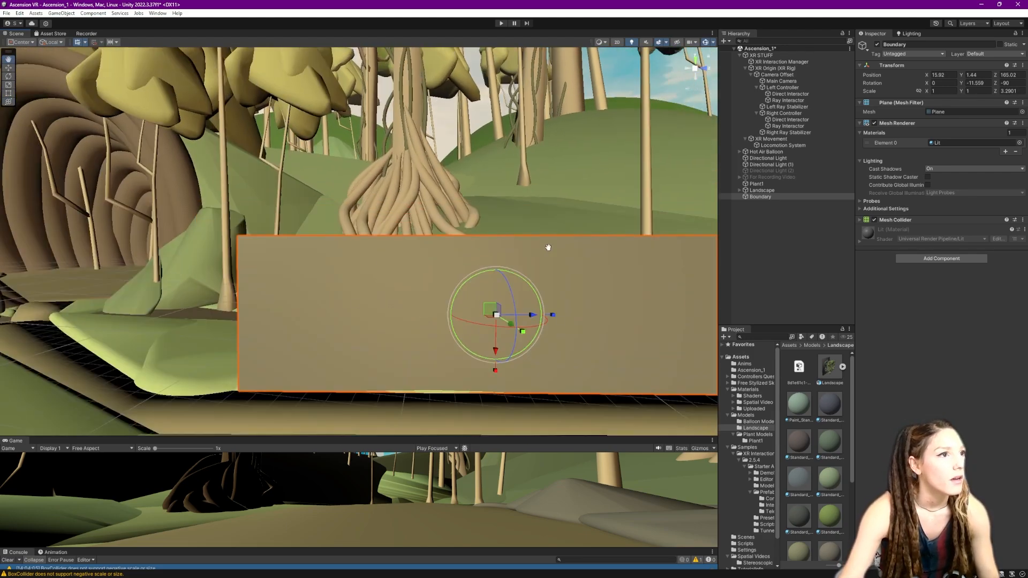
pyautogui.click(891, 220)
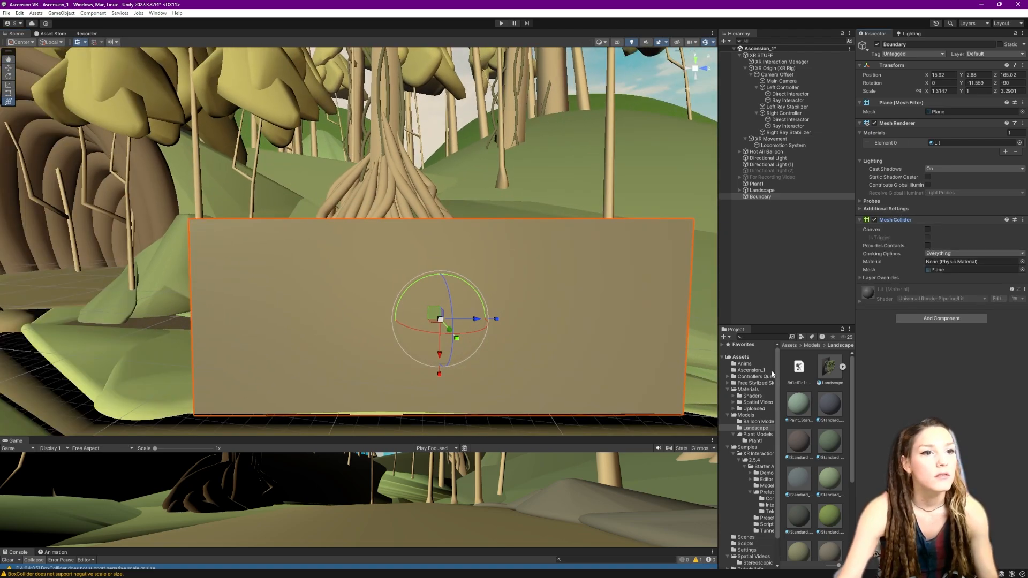
# Step: Try the translucent landscape material Standard_9FECEA3B on the Boundary plane and examine it against the scenery
pyautogui.scroll(-2, 813, 418)
pyautogui.scroll(2, 814, 419)
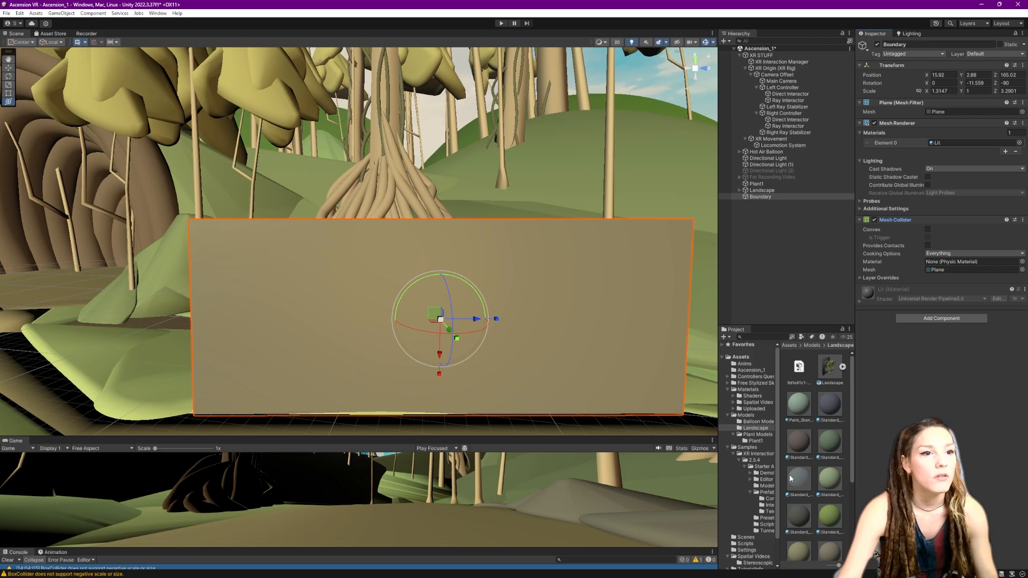
pyautogui.moveTo(790, 476); pyautogui.dragTo(574, 340)
pyautogui.scroll(-2, 552, 259)
pyautogui.scroll(3, 564, 287)
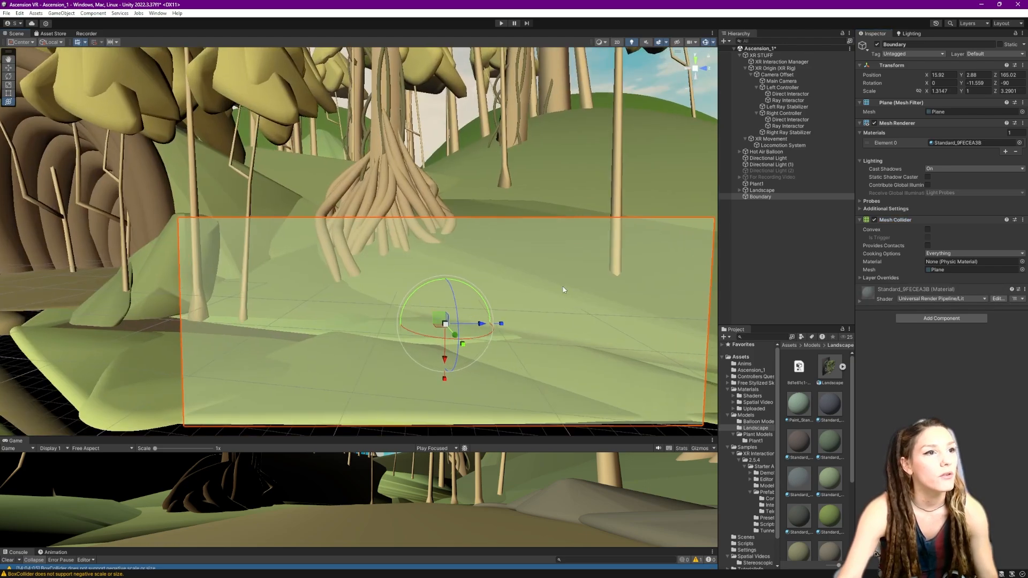
pyautogui.scroll(2, 564, 290)
pyautogui.moveTo(505, 212); pyautogui.dragTo(544, 235, button='right')
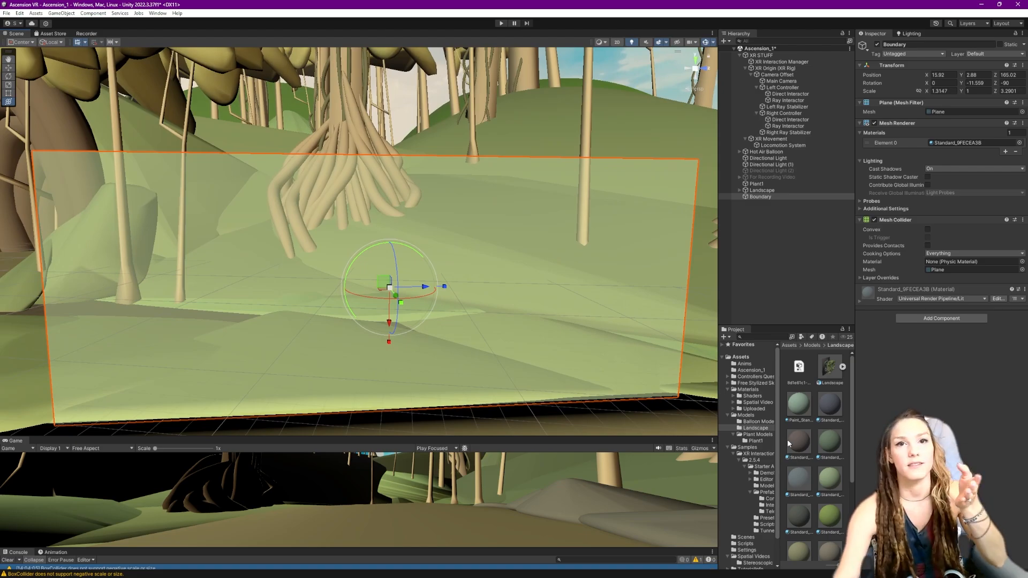
pyautogui.scroll(-2, 519, 389)
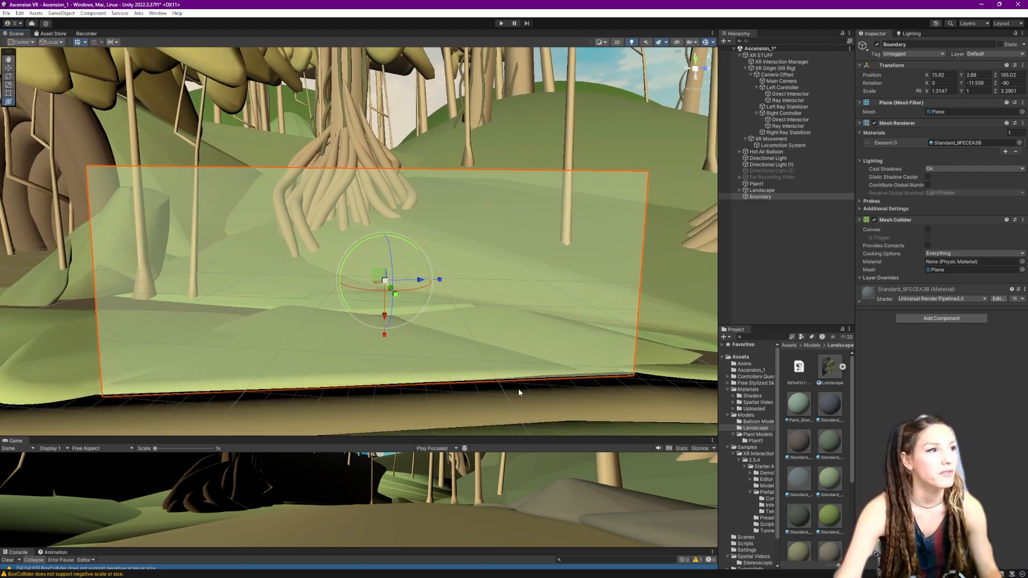
pyautogui.scroll(2, 525, 381)
pyautogui.scroll(-1, 527, 384)
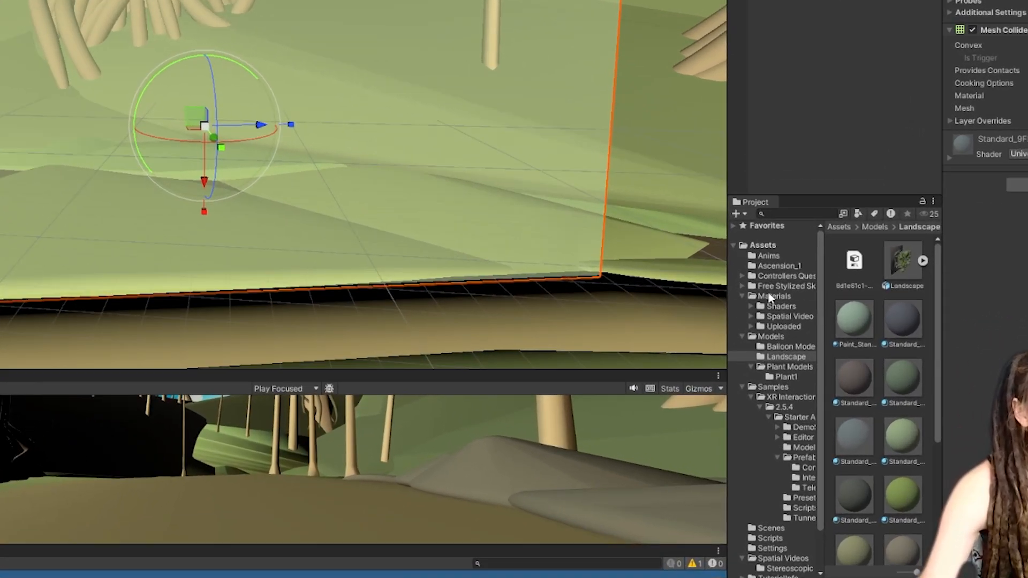
# Step: Duplicate the ClearBlue material in the Materials folder and name the copy Clear
pyautogui.click(747, 390)
pyautogui.scroll(-1, 887, 370)
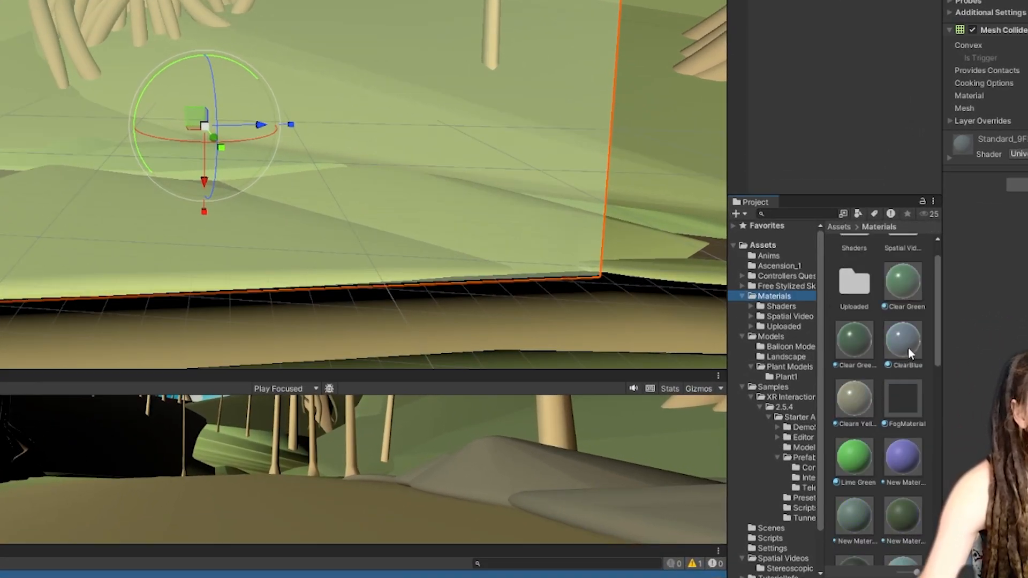
pyautogui.click(907, 348)
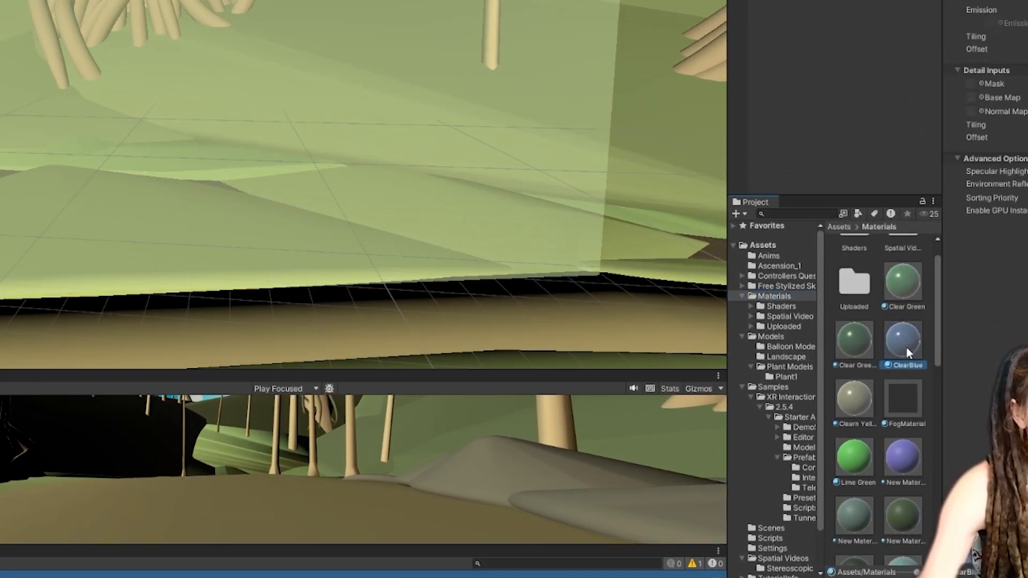
pyautogui.hotkey('ctrl', 'd')
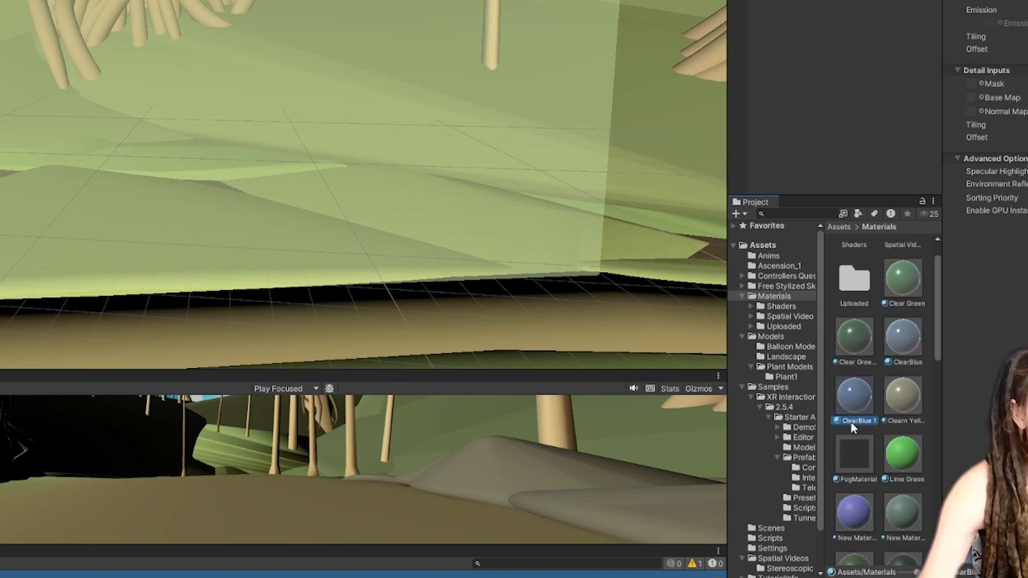
pyautogui.click(851, 422)
pyautogui.write('Clea')
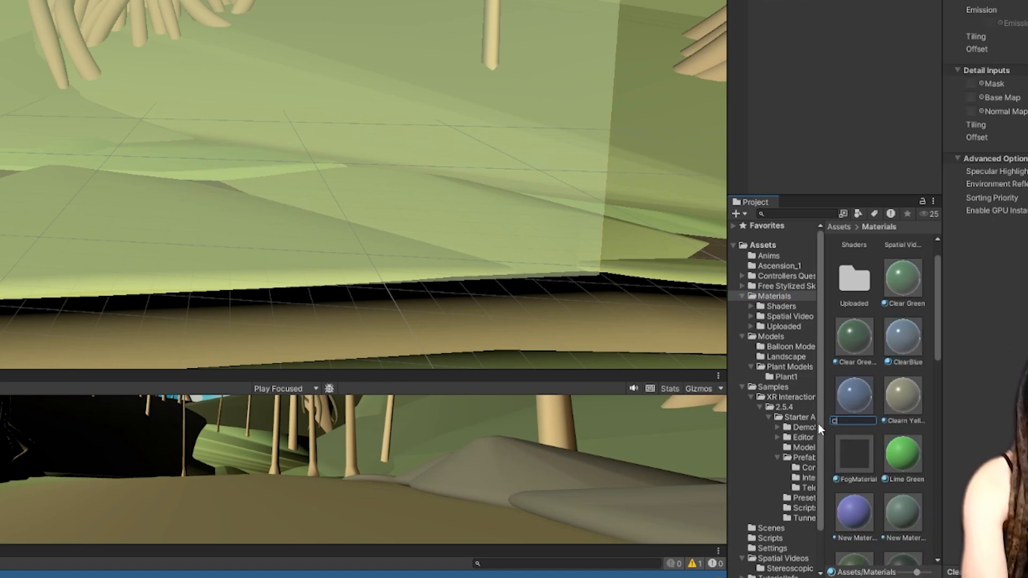
pyautogui.write('r')
pyautogui.press('Return')
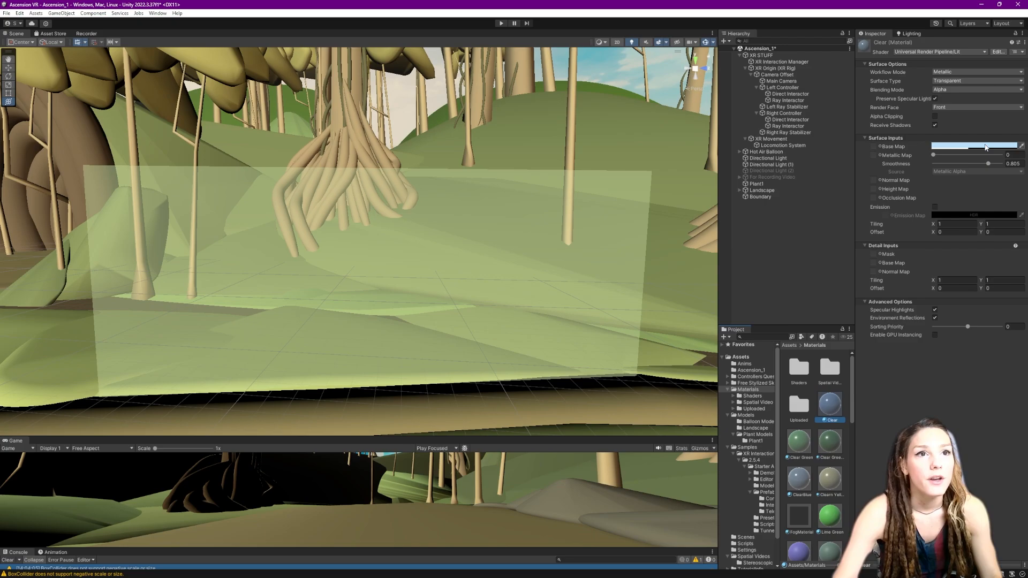
# Step: Set the Clear material's Base Map color to white (FFFFFF) with alpha 0
pyautogui.click(986, 145)
pyautogui.moveTo(819, 164); pyautogui.dragTo(812, 156)
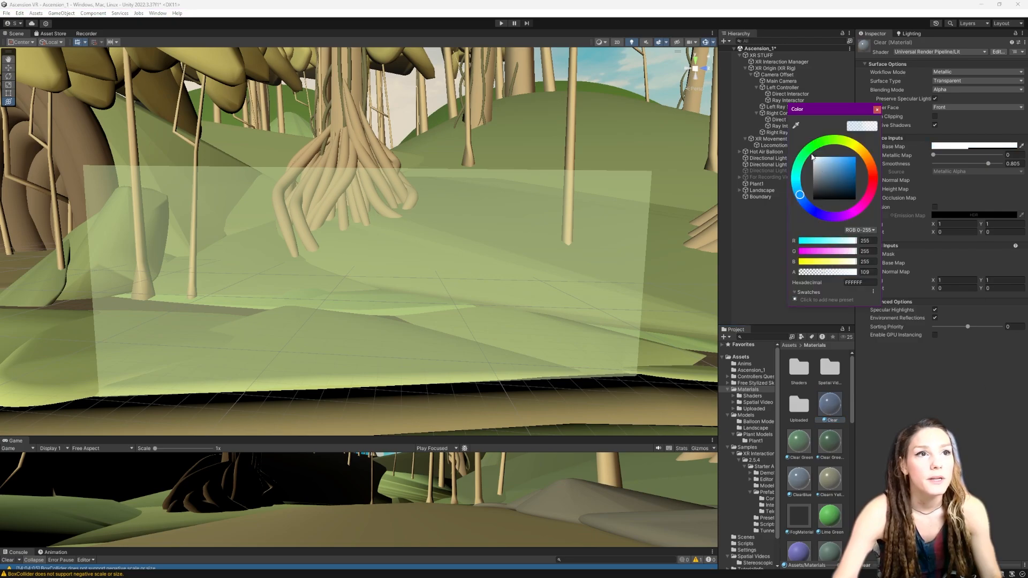
pyautogui.click(876, 109)
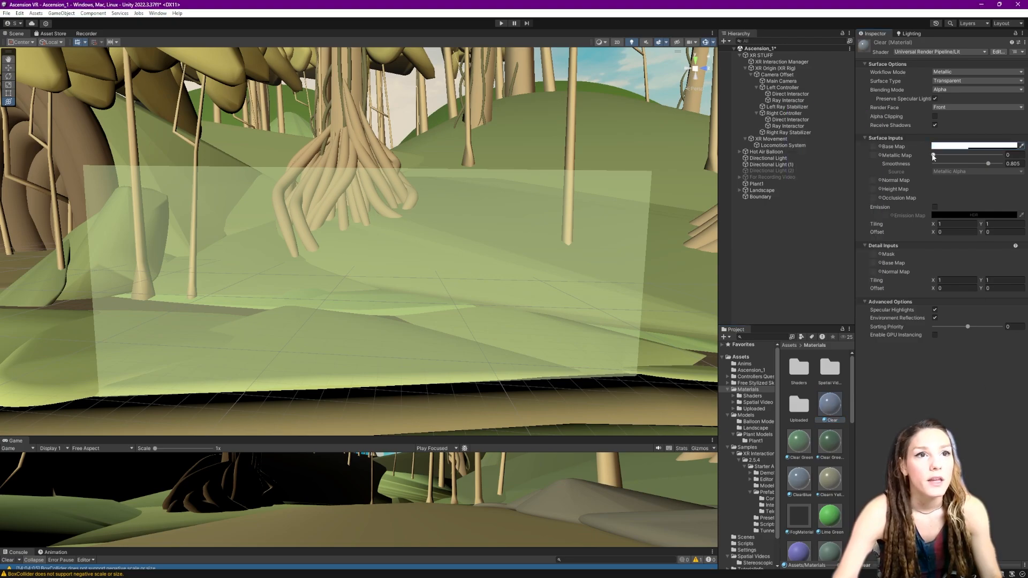
pyautogui.click(1006, 147)
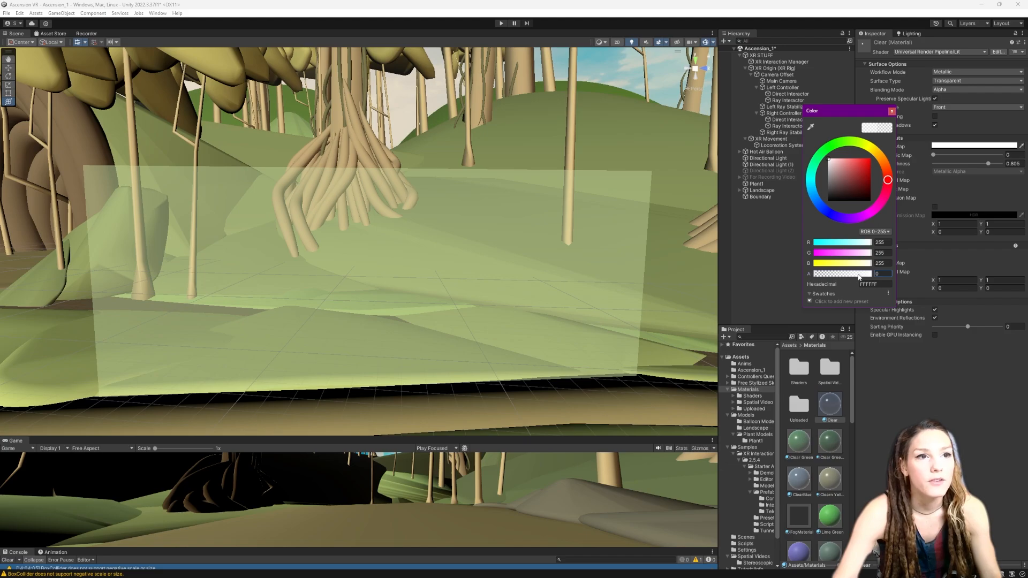
pyautogui.click(892, 111)
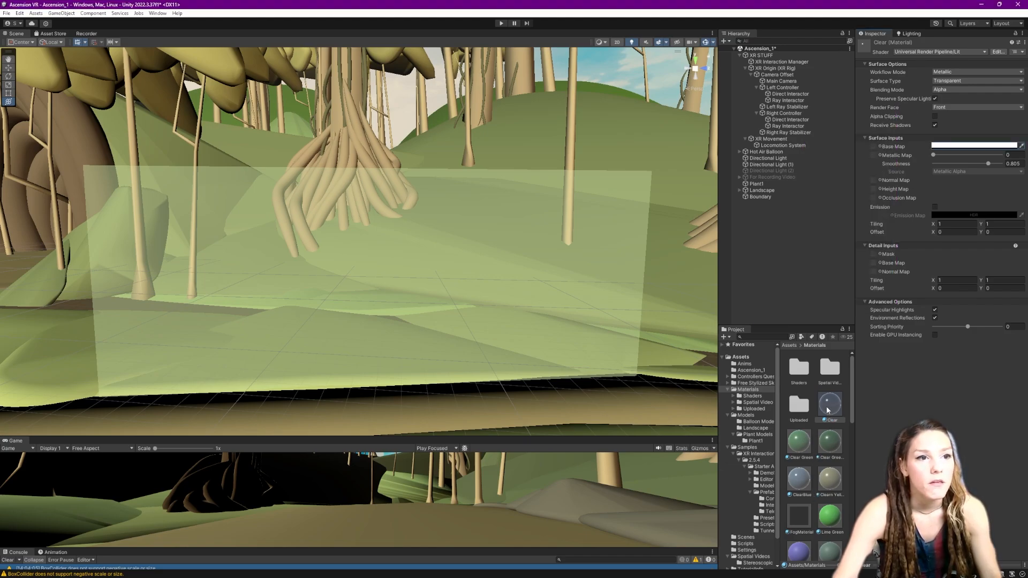
# Step: Apply the Clear material to the Boundary plane and switch its shader to Universal Render Pipeline/Unlit
pyautogui.moveTo(827, 408); pyautogui.dragTo(509, 310)
pyautogui.moveTo(474, 276); pyautogui.dragTo(493, 281, button='middle')
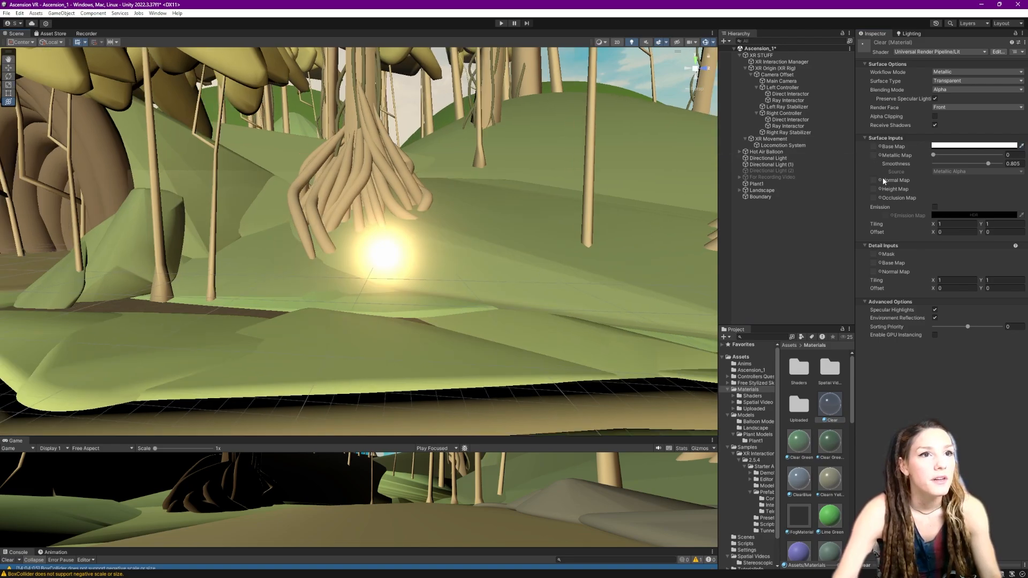
pyautogui.click(940, 52)
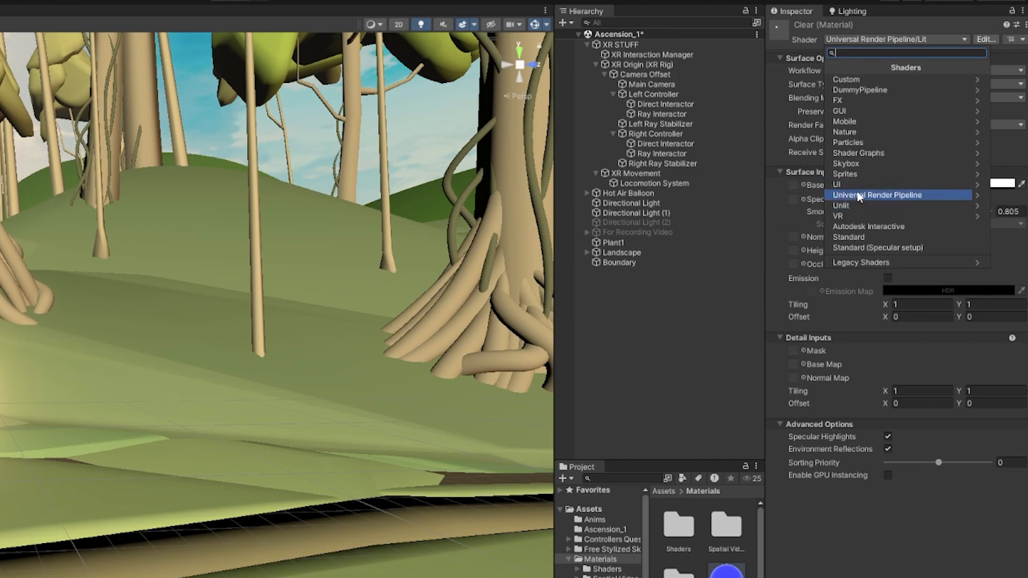
pyautogui.click(857, 194)
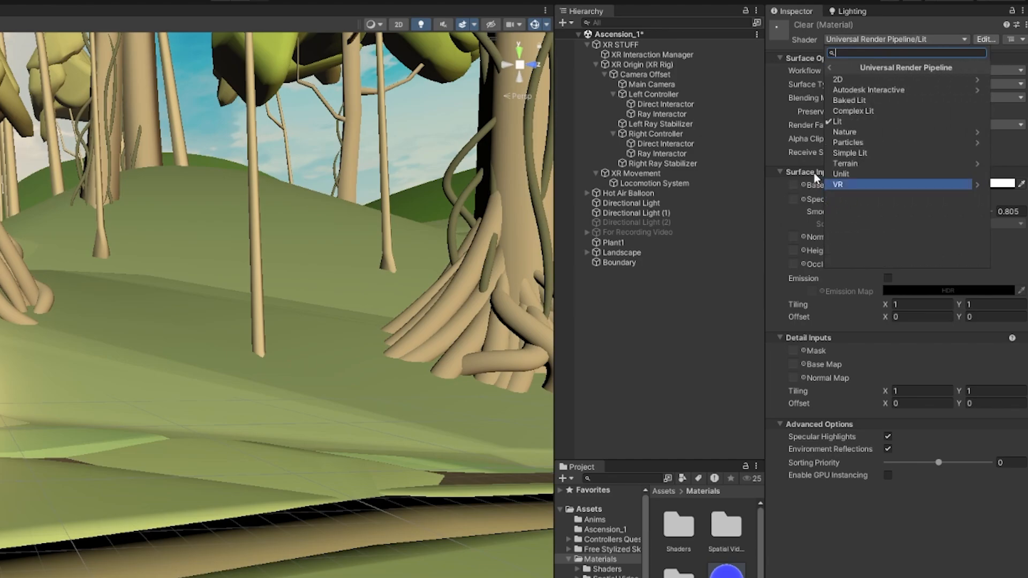
pyautogui.click(839, 178)
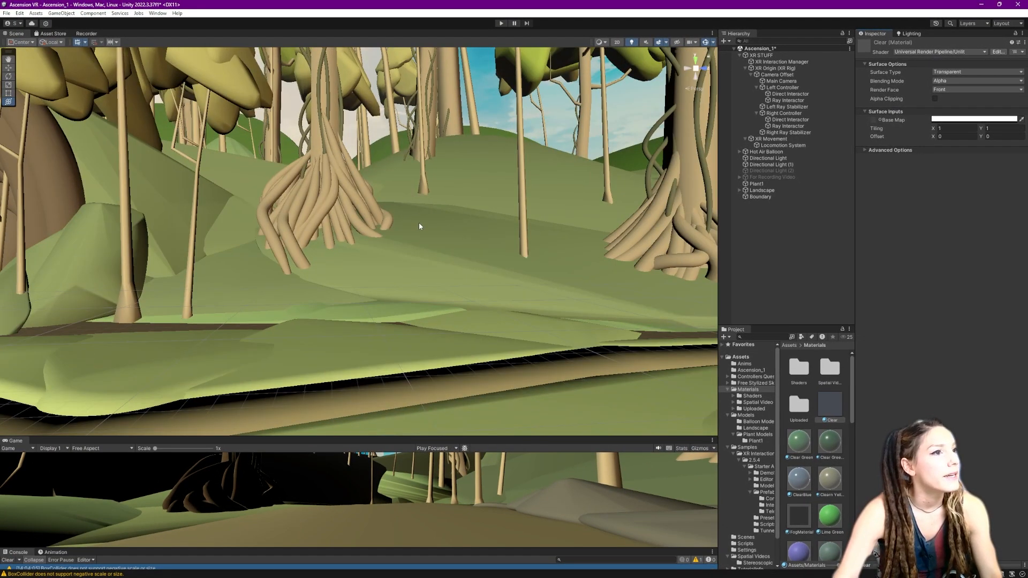
# Step: Duplicate the Boundary plane farther along the path, at about X 12.21, Z 200.79, rotated about 1.04° on Y with Z scale about 4
pyautogui.scroll(2, 419, 223)
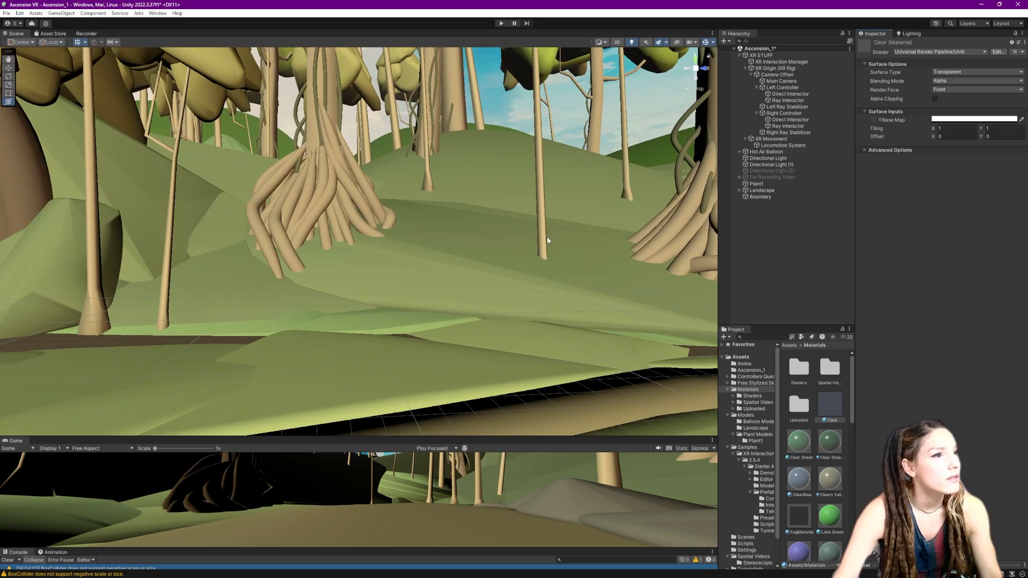
pyautogui.moveTo(509, 236); pyautogui.dragTo(432, 285, button='middle')
pyautogui.click(432, 285)
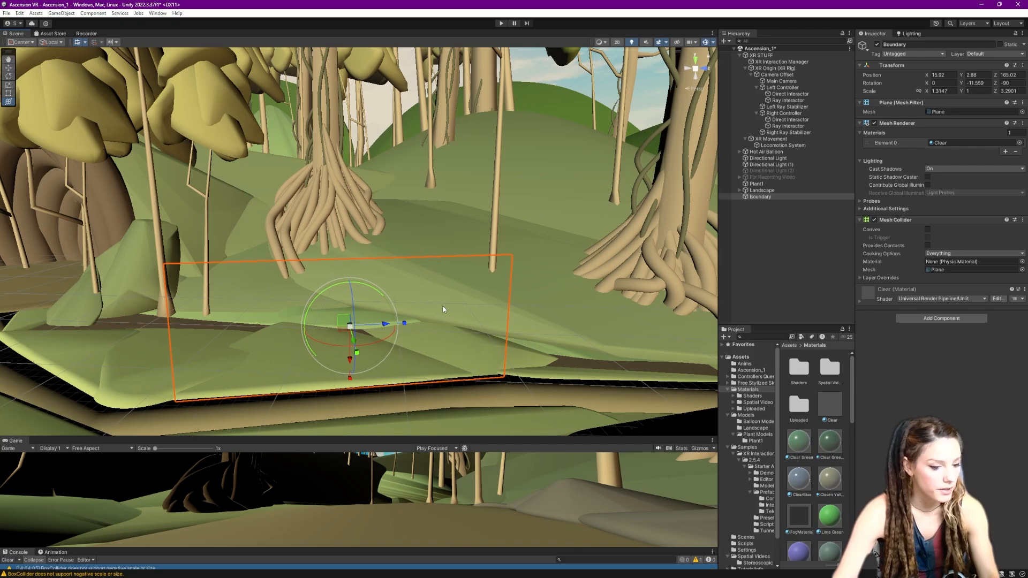
pyautogui.hotkey('ctrl', 'd')
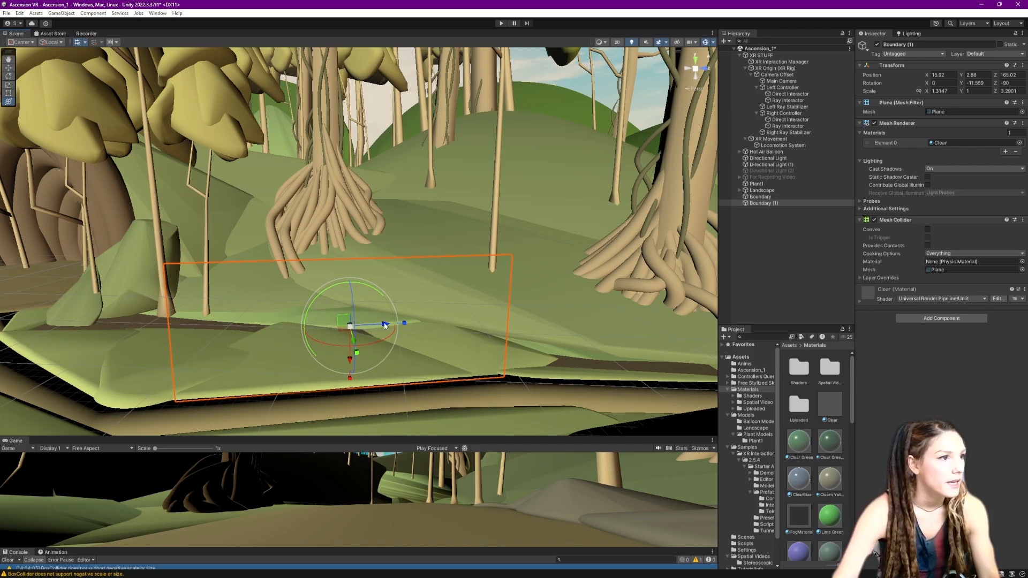
pyautogui.moveTo(383, 326); pyautogui.dragTo(442, 328)
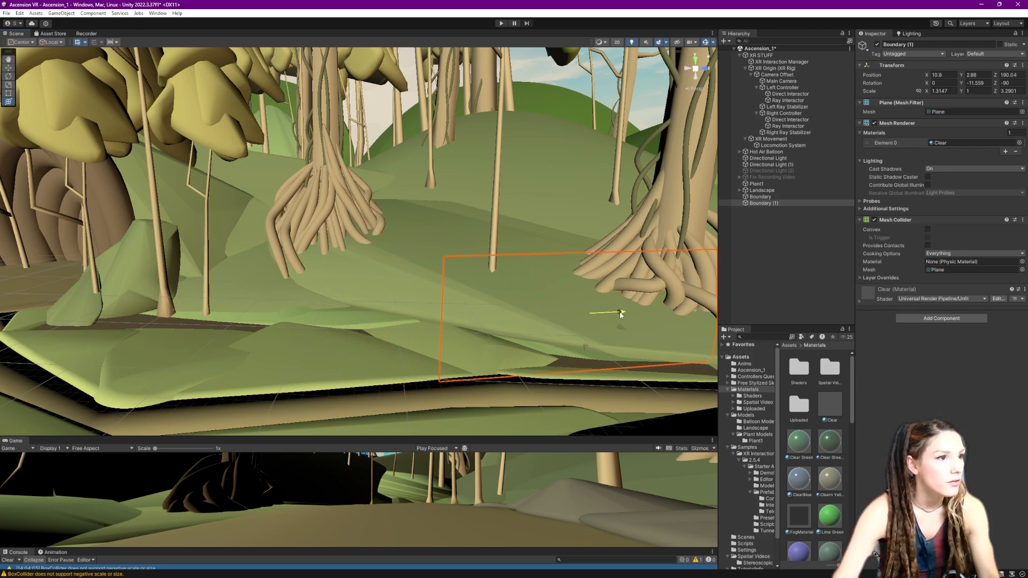
pyautogui.moveTo(643, 314); pyautogui.dragTo(559, 321, button='right')
pyautogui.moveTo(369, 328); pyautogui.dragTo(425, 335)
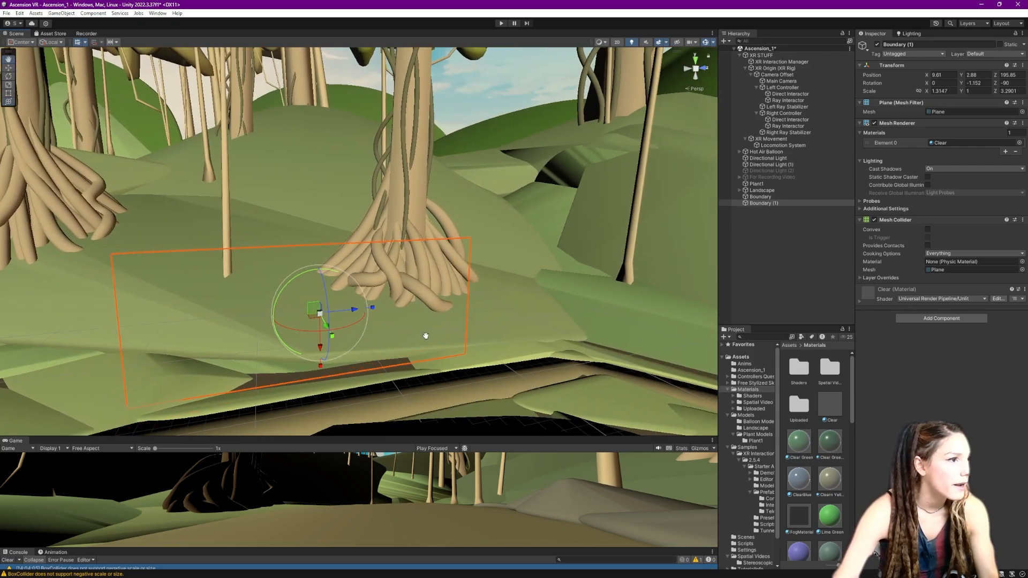
pyautogui.moveTo(424, 335); pyautogui.dragTo(385, 329, button='right')
pyautogui.moveTo(374, 326); pyautogui.dragTo(460, 321)
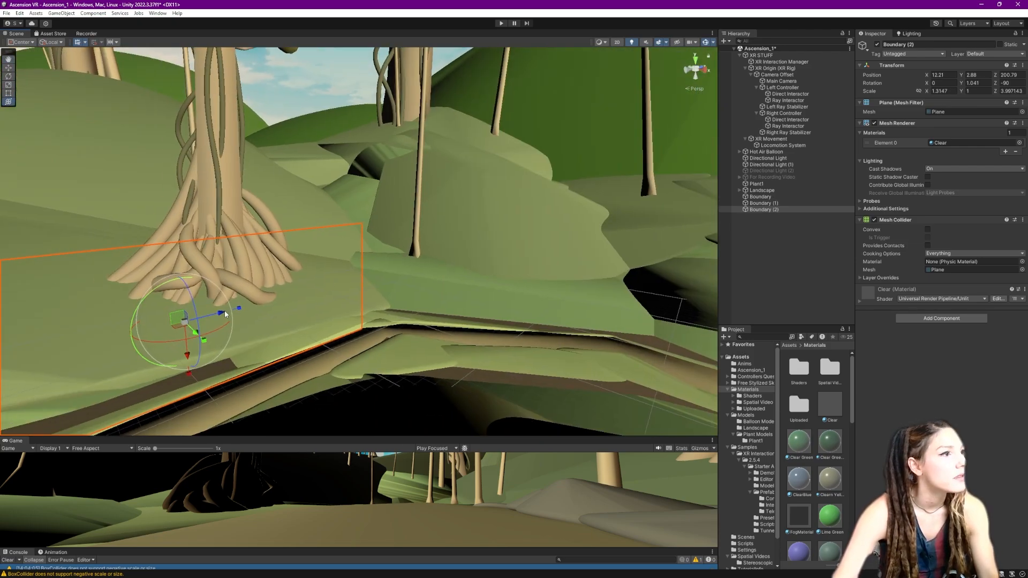
# Step: Continue the boundary around the path's bend with two copies, at about X 24.04, Z 234.51 and X 40.32, Z 239.92, angled along the edge
pyautogui.moveTo(321, 292); pyautogui.dragTo(345, 286)
pyautogui.moveTo(422, 273); pyautogui.dragTo(539, 278)
pyautogui.moveTo(541, 278); pyautogui.dragTo(614, 277, button='right')
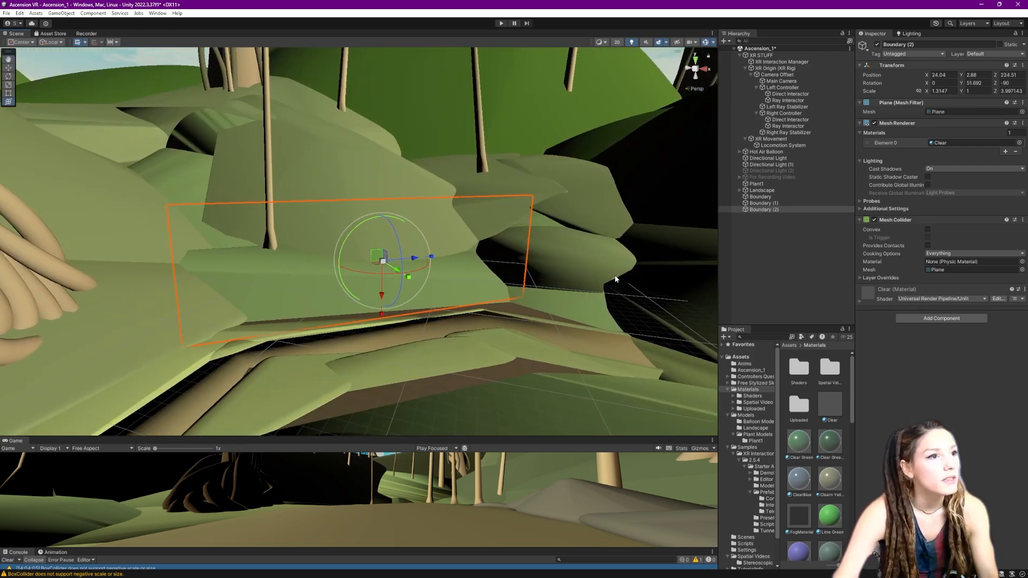
pyautogui.moveTo(539, 291); pyautogui.dragTo(548, 311, button='middle')
pyautogui.moveTo(547, 311); pyautogui.dragTo(536, 289, button='right')
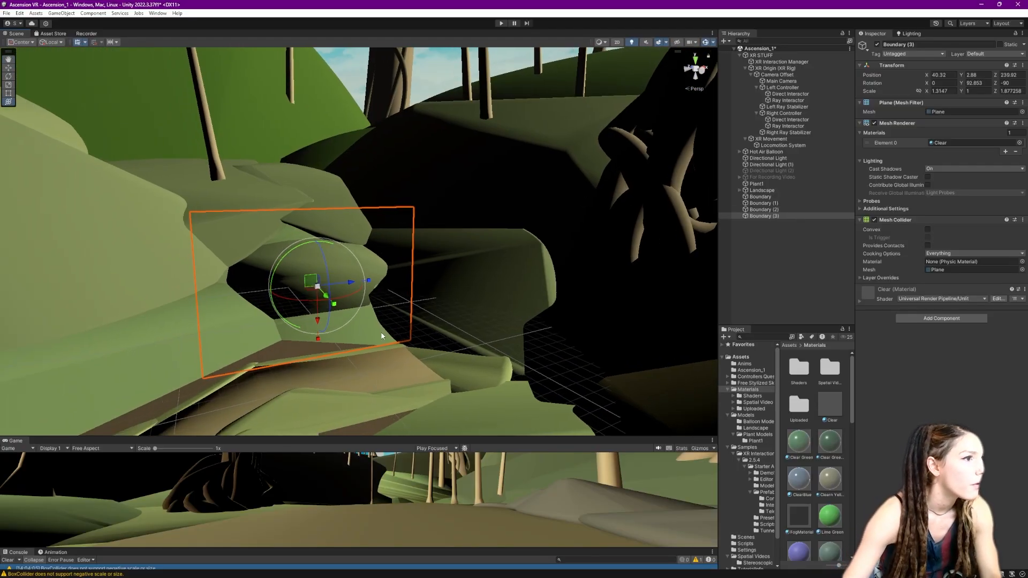
# Step: Add two boundary copies around the path's turn, the last at about X 43.21, Y 2.93, Z 233.03, rotated about 274.7° on Y
pyautogui.hotkey('ctrl', 'd')
pyautogui.moveTo(387, 303); pyautogui.dragTo(407, 289, button='right')
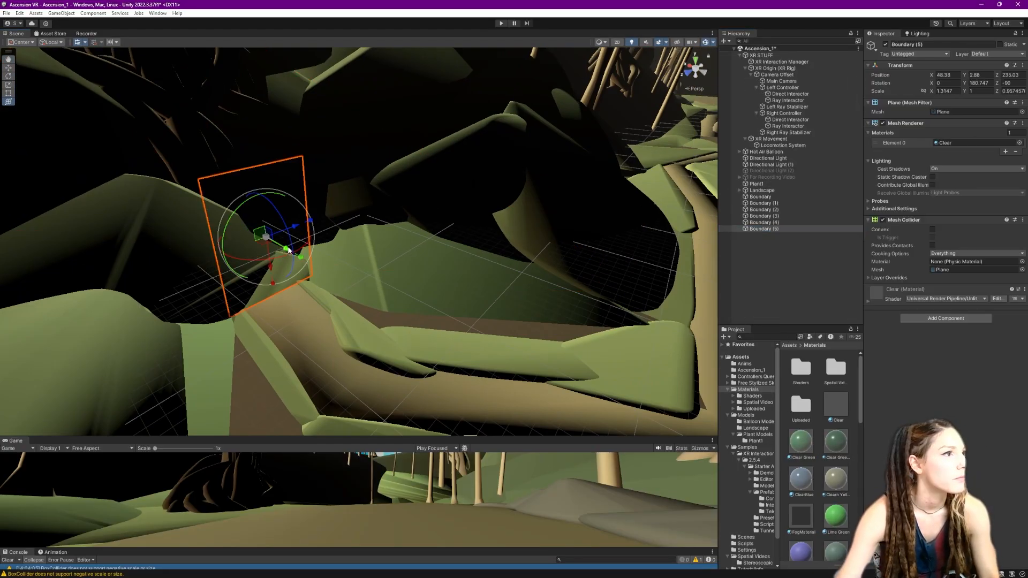
pyautogui.moveTo(288, 250); pyautogui.dragTo(336, 278)
pyautogui.moveTo(336, 278); pyautogui.dragTo(530, 273, button='right')
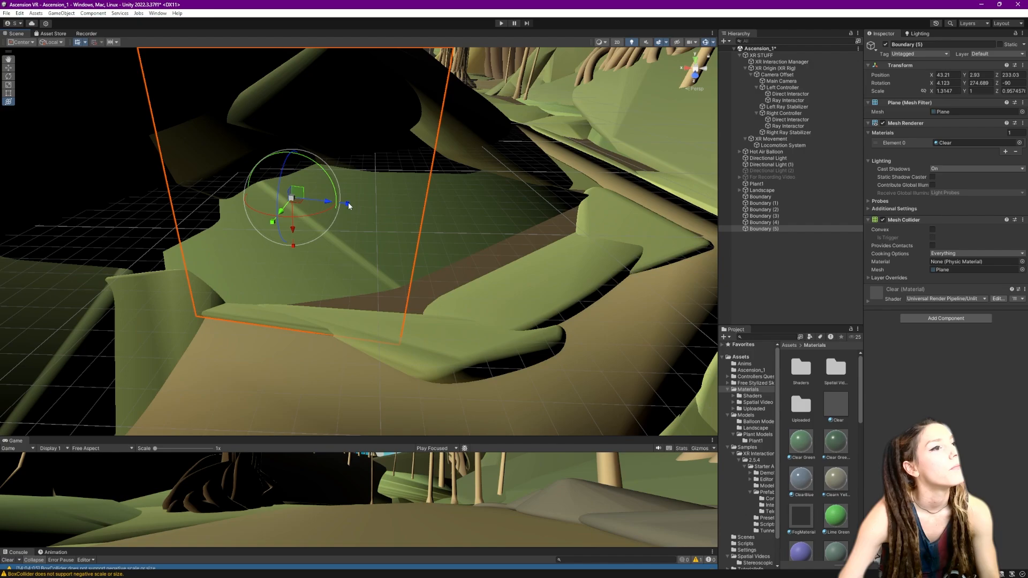
# Step: Add two boundary copies back along the path's opposite edge, the last at about X 29.88, Y 1.97, Z 230.16, rotated about 234.6° on Y
pyautogui.hotkey('ctrl', 'd')
pyautogui.moveTo(348, 207); pyautogui.dragTo(496, 232)
pyautogui.moveTo(495, 232); pyautogui.dragTo(535, 240, button='right')
pyautogui.moveTo(281, 252); pyautogui.dragTo(267, 272)
pyautogui.hotkey('ctrl', 'd')
pyautogui.moveTo(267, 271); pyautogui.dragTo(375, 266, button='right')
pyautogui.moveTo(374, 266); pyautogui.dragTo(471, 270)
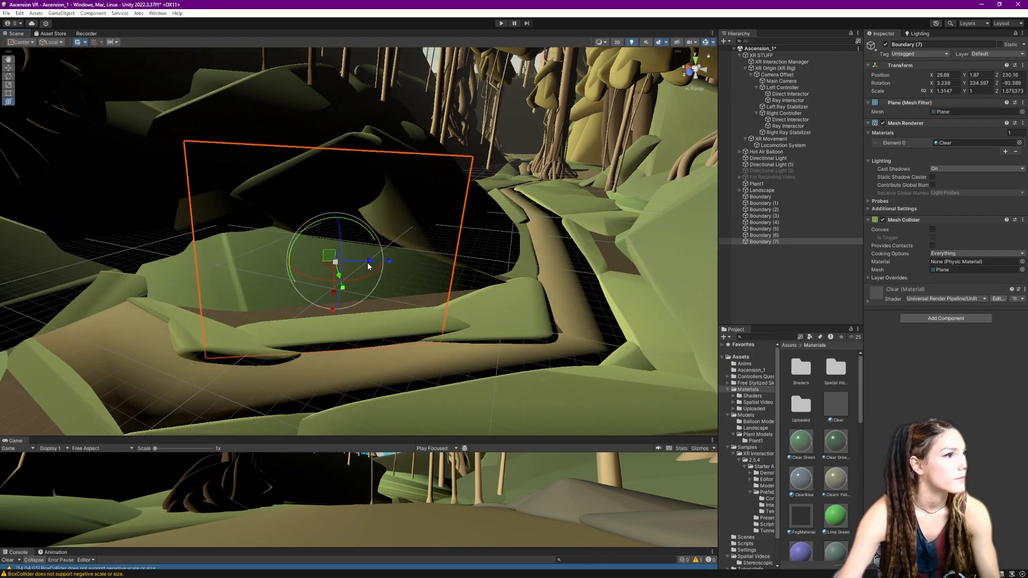
# Step: Extend the opposite edge with more boundary copies, including one at about X 17.72, Z 197.27 with Z scale about 5.09, and save the scene
pyautogui.moveTo(471, 270); pyautogui.dragTo(444, 321, button='right')
pyautogui.moveTo(444, 322); pyautogui.dragTo(474, 326)
pyautogui.moveTo(473, 326); pyautogui.dragTo(535, 300, button='right')
pyautogui.click(945, 83)
pyautogui.click(765, 228)
pyautogui.click(764, 210)
pyautogui.moveTo(342, 247); pyautogui.dragTo(359, 288, button='right')
pyautogui.hotkey('ctrl', 'd')
pyautogui.click(767, 209)
pyautogui.click(767, 205)
pyautogui.hotkey('ctrl', 'd')
pyautogui.hotkey('ctrl', 's')
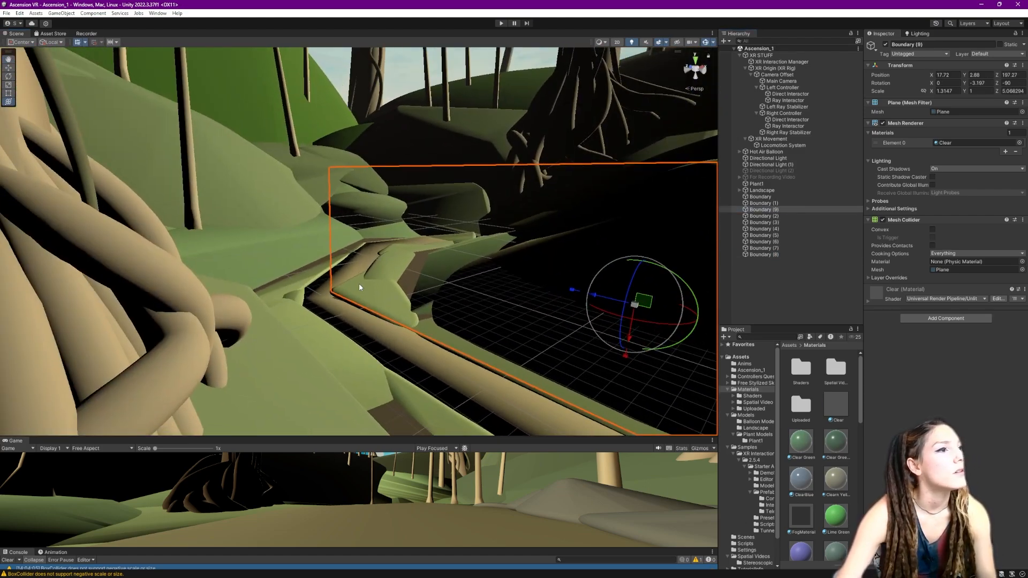
# Step: Run the scene in play mode to test whether the boundaries confine the player to the path, and stop it
pyautogui.moveTo(402, 223); pyautogui.dragTo(427, 279, button='right')
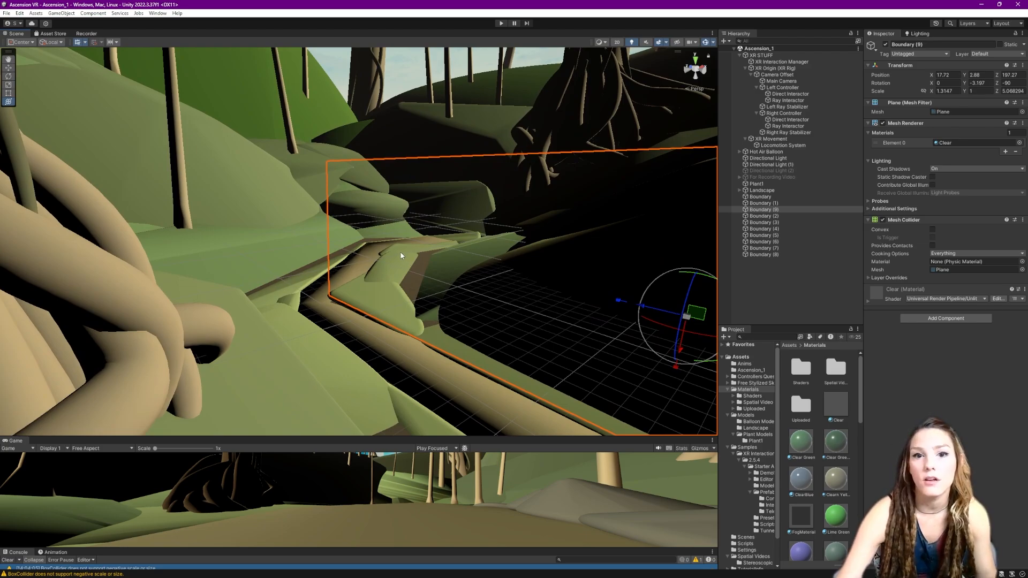
pyautogui.click(499, 23)
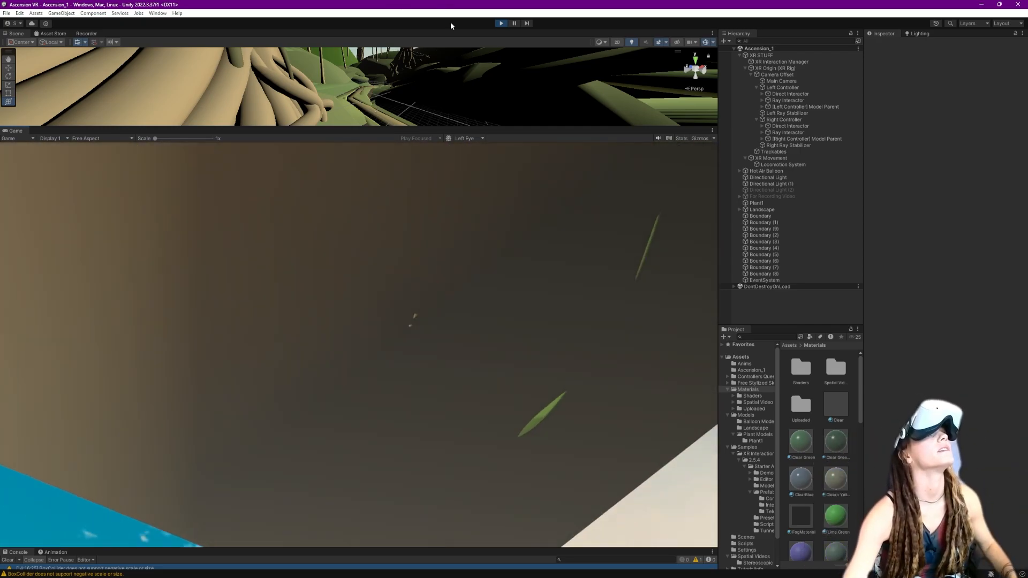
pyautogui.click(501, 23)
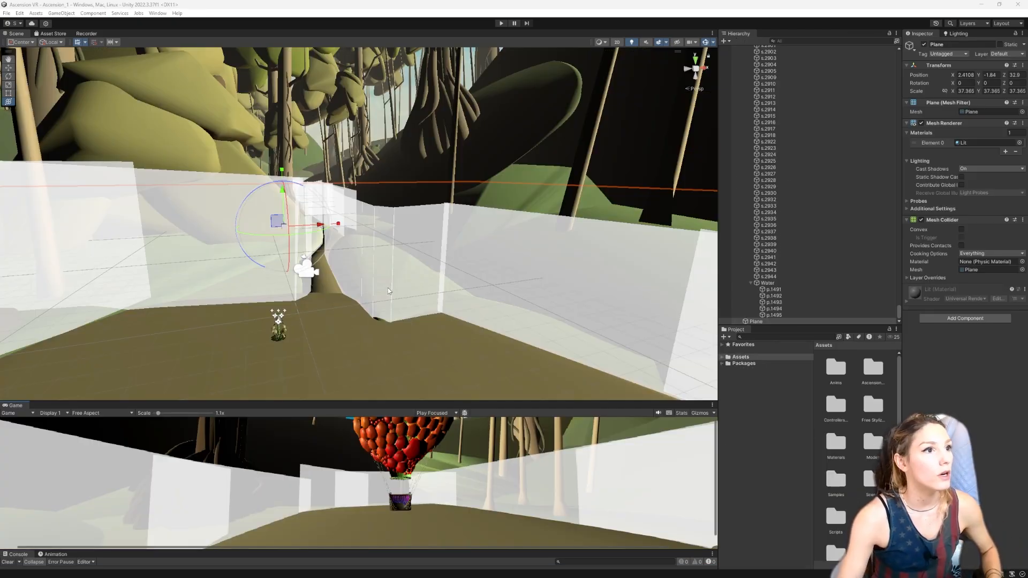
# Step: Inspect the boundary planes along the forest path, from the balloon clearing past the tree roots and around the turn, for gaps
pyautogui.moveTo(519, 301); pyautogui.dragTo(357, 310, button='right')
pyautogui.moveTo(300, 327); pyautogui.dragTo(396, 318, button='right')
pyautogui.scroll(-3, 540, 308)
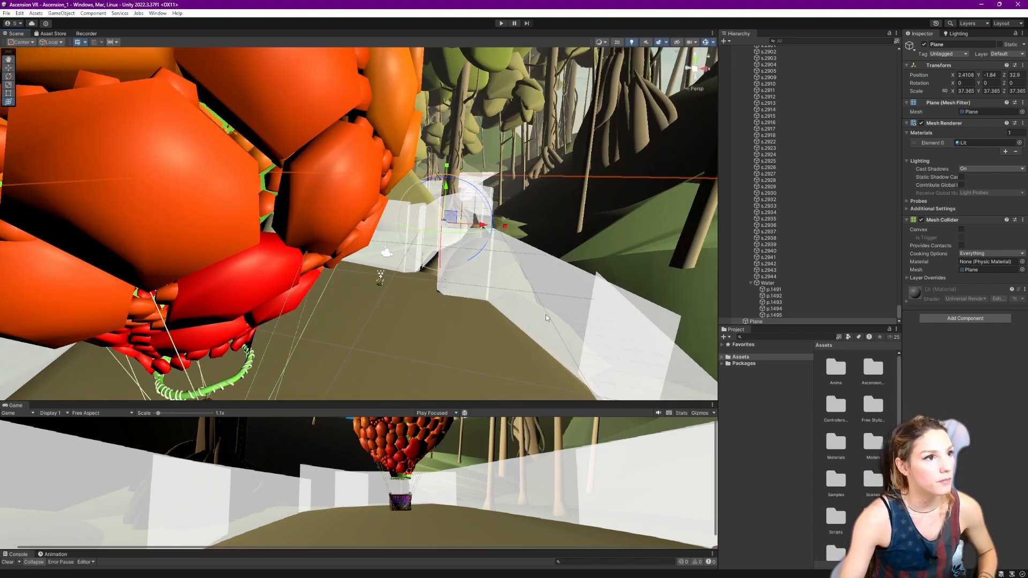
pyautogui.scroll(3, 539, 307)
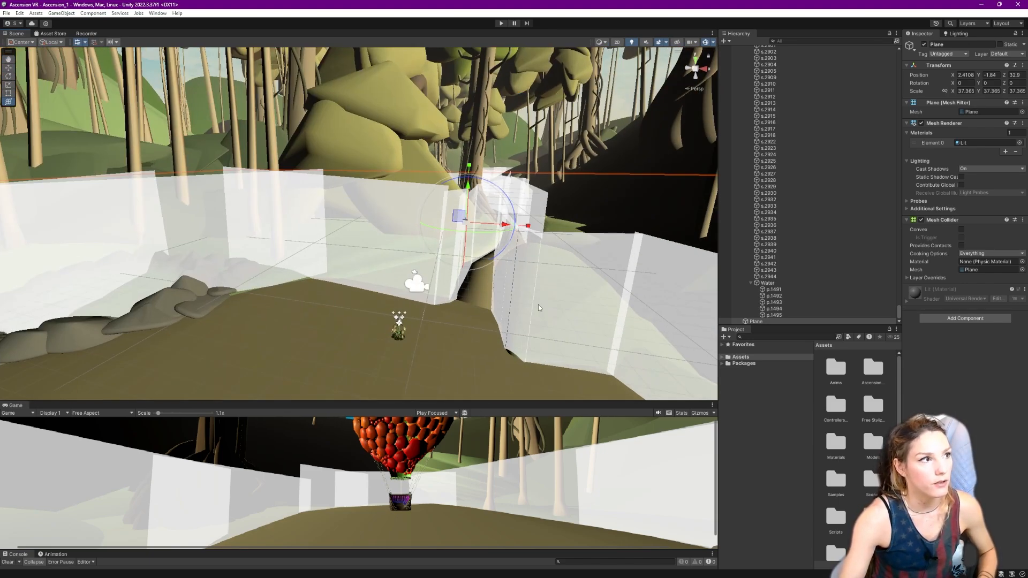
pyautogui.scroll(2, 539, 308)
pyautogui.moveTo(339, 261); pyautogui.dragTo(341, 219, button='right')
pyautogui.moveTo(340, 219); pyautogui.dragTo(308, 525, button='middle')
pyautogui.moveTo(375, 398); pyautogui.dragTo(424, 62, button='right')
pyautogui.scroll(4, 434, 156)
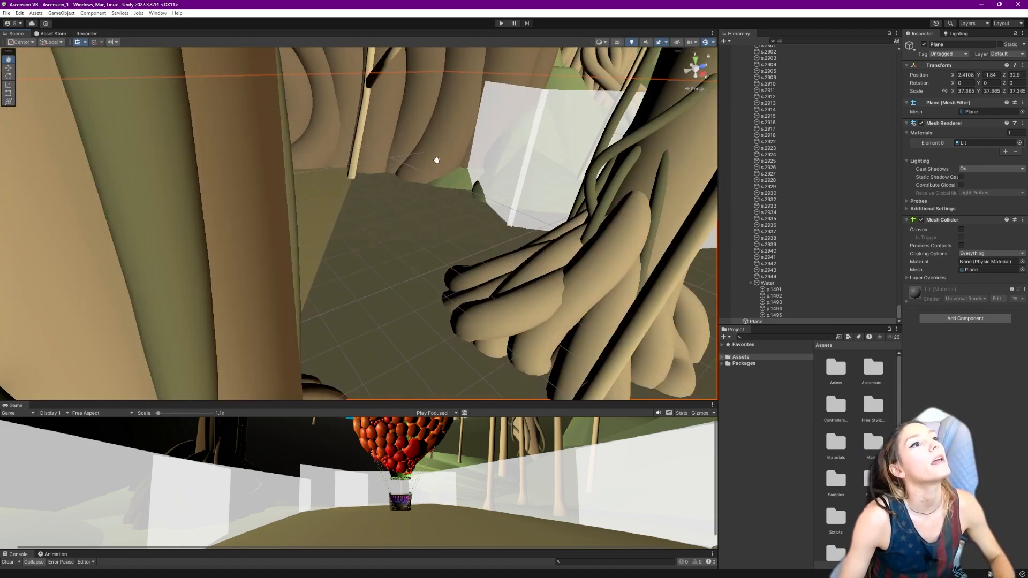
pyautogui.moveTo(436, 161); pyautogui.dragTo(495, 91, button='right')
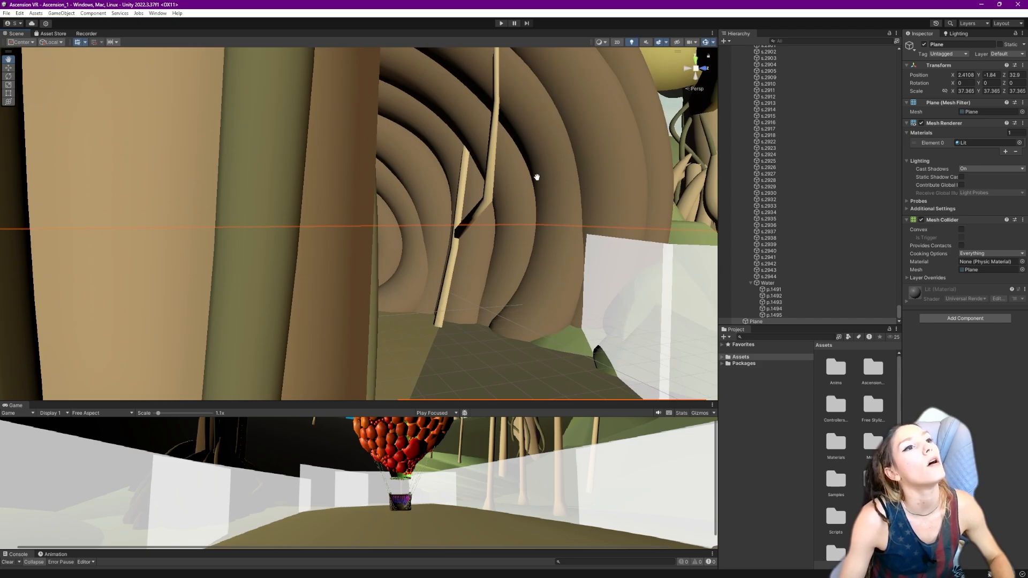
pyautogui.moveTo(505, 172); pyautogui.dragTo(594, 173, button='right')
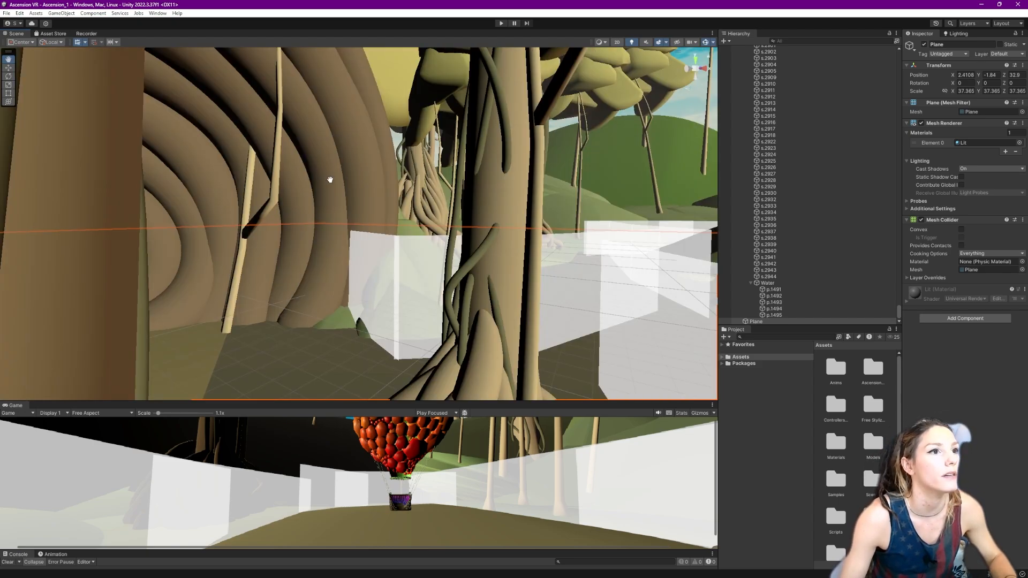
pyautogui.moveTo(671, 246); pyautogui.dragTo(695, 248, button='right')
pyautogui.scroll(5, 562, 259)
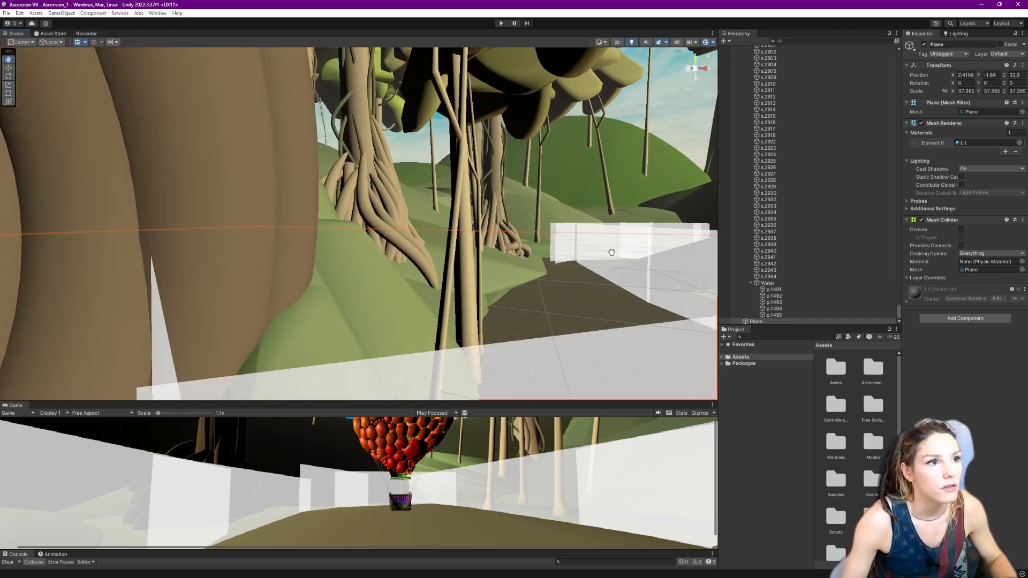
pyautogui.moveTo(613, 252); pyautogui.dragTo(715, 244, button='right')
pyautogui.scroll(8, 571, 292)
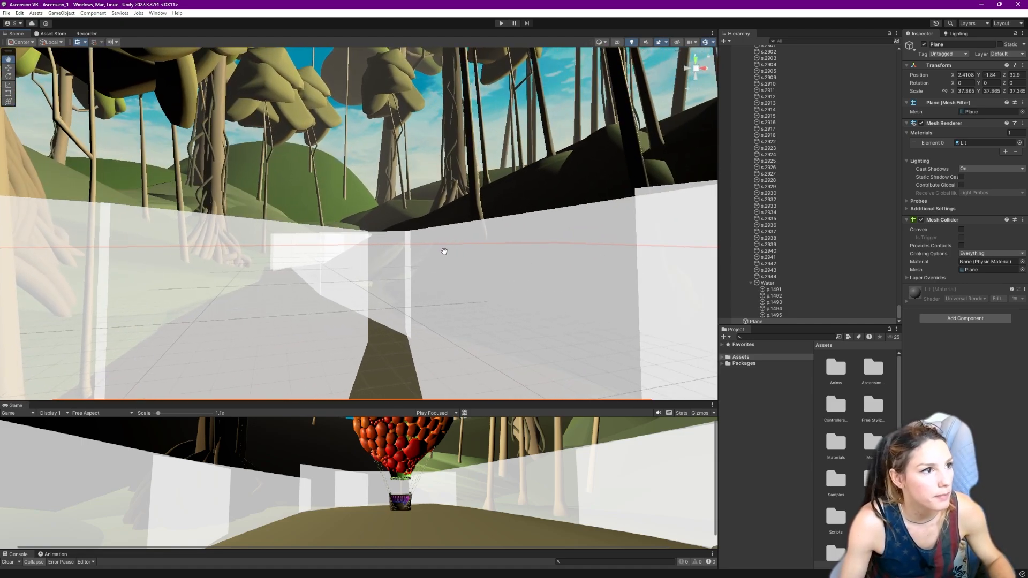
pyautogui.scroll(7, 437, 261)
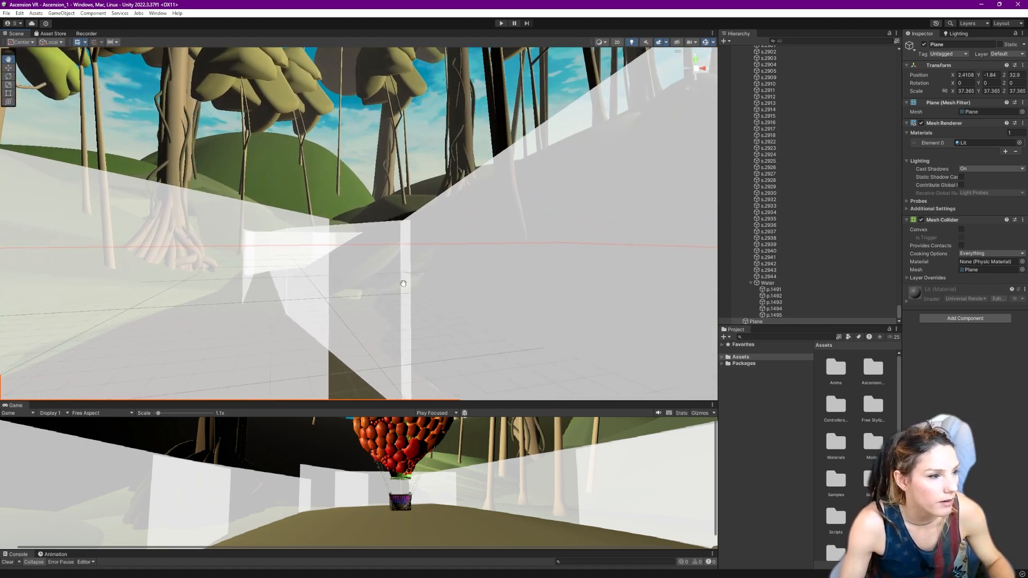
pyautogui.moveTo(406, 281); pyautogui.dragTo(397, 284, button='right')
pyautogui.scroll(2, 396, 279)
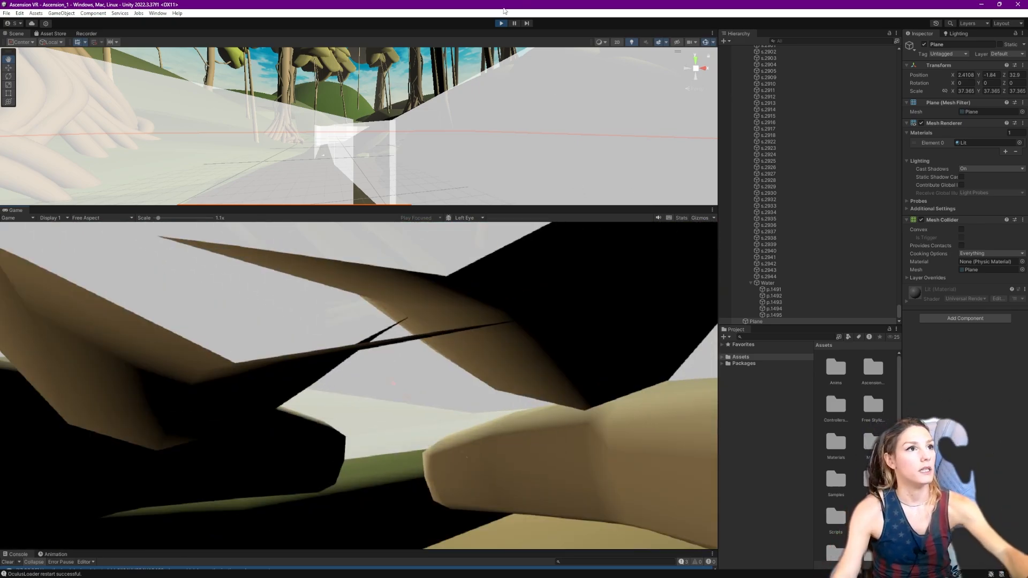
# Step: With play mode stopped, set the Clear material's Base Map color alpha to 0, and run the scene again
pyautogui.click(502, 24)
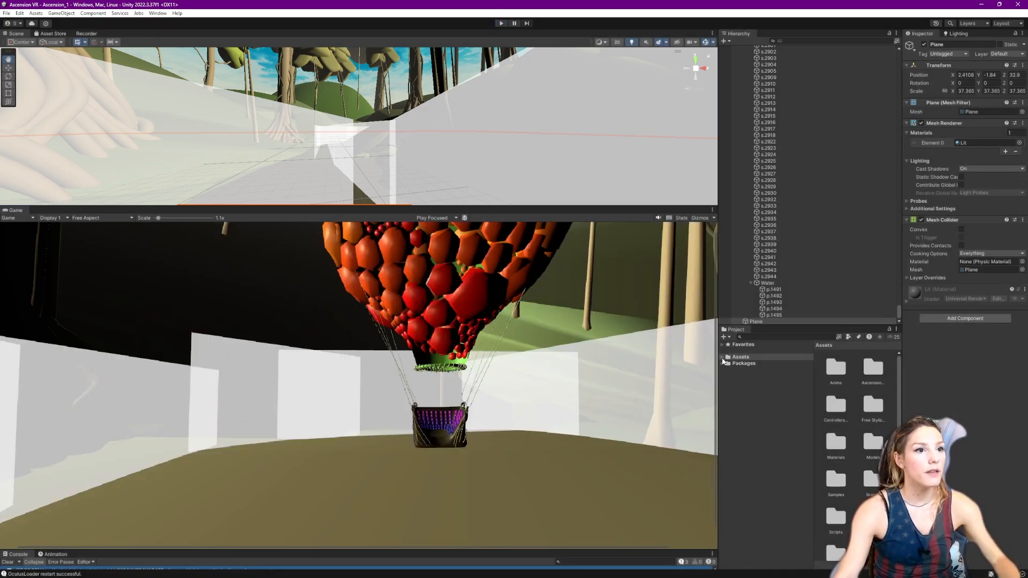
pyautogui.click(722, 358)
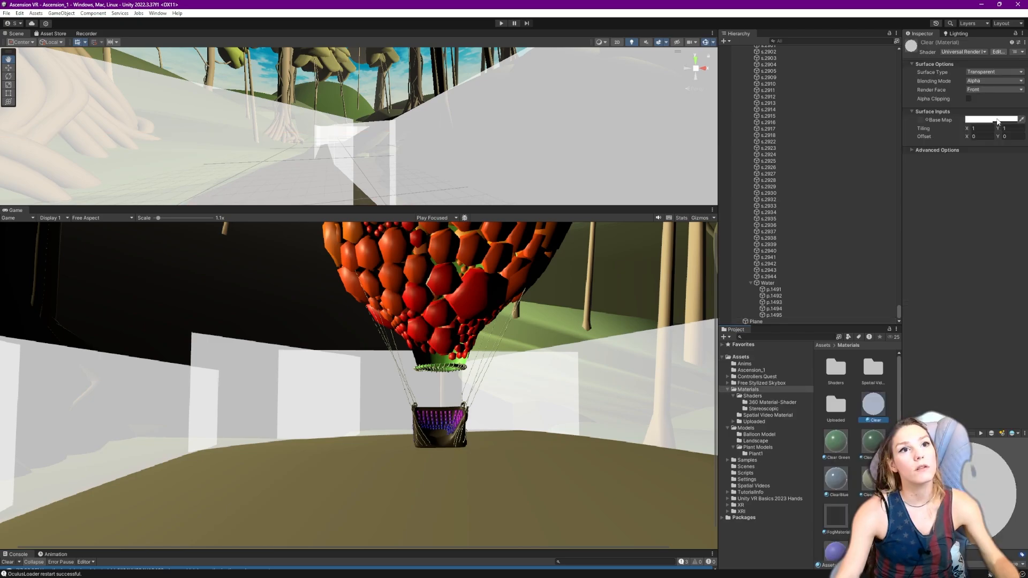
pyautogui.click(998, 119)
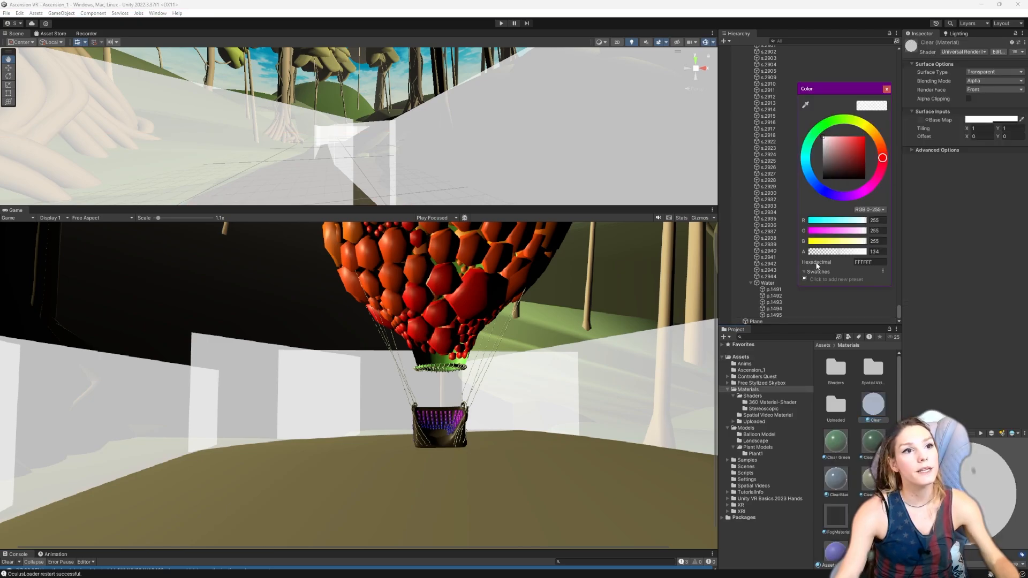
pyautogui.moveTo(838, 253); pyautogui.dragTo(798, 252)
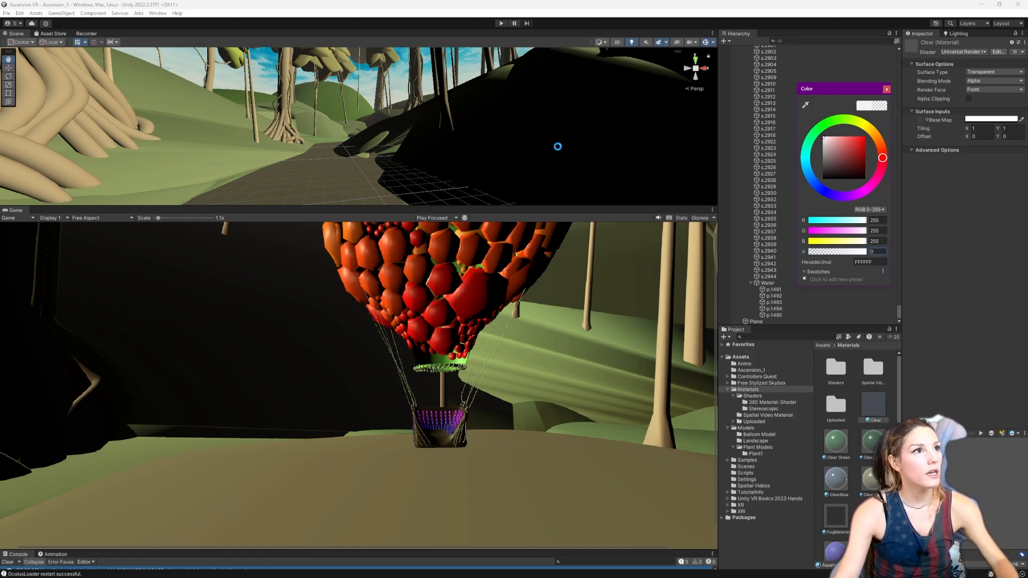
pyautogui.click(501, 23)
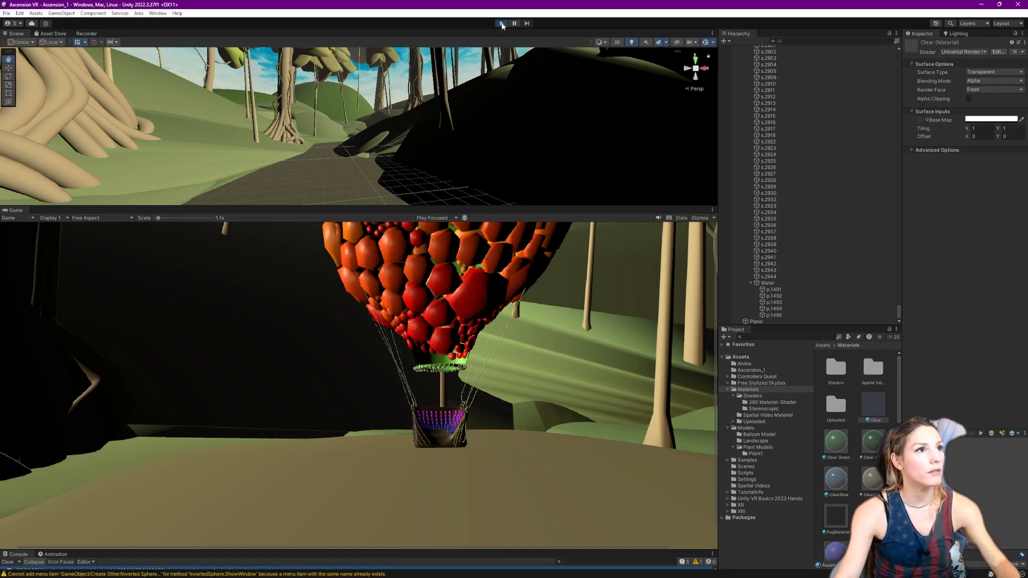